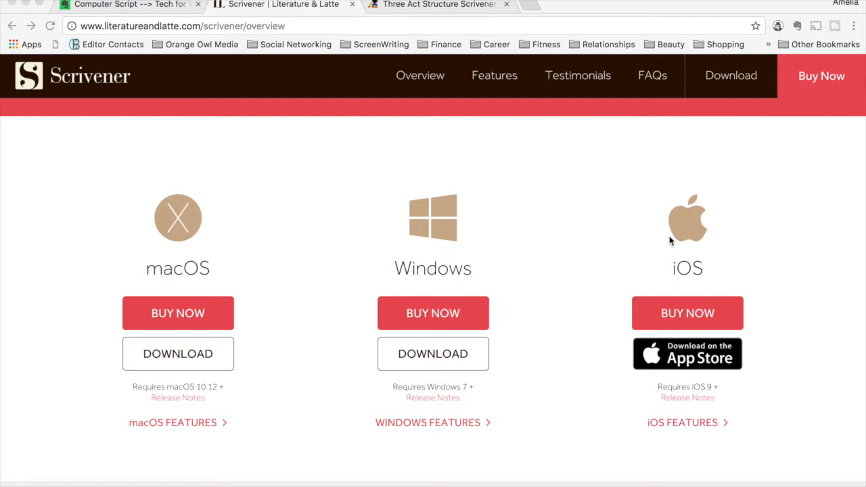
- Review the Scrivener overview page's testimonials, awards, user types and the macOS, Windows and iOS purchase options
scroll(426, 304, "up", 5)
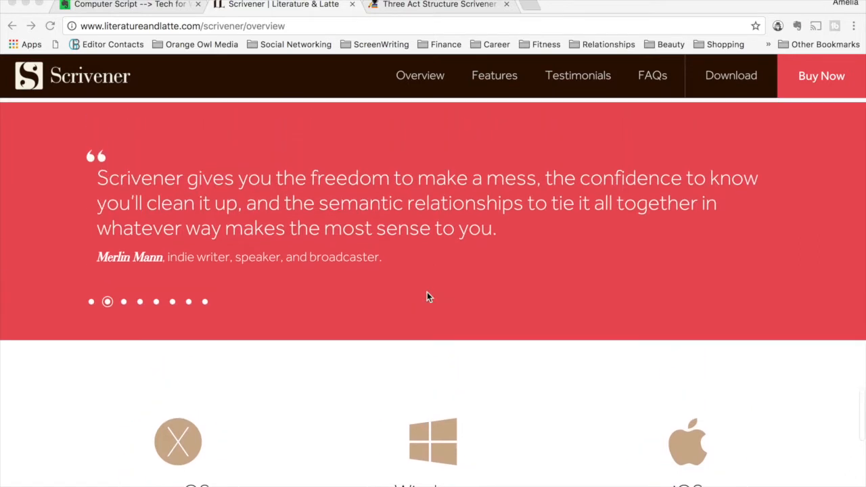
scroll(427, 295, "up", 9)
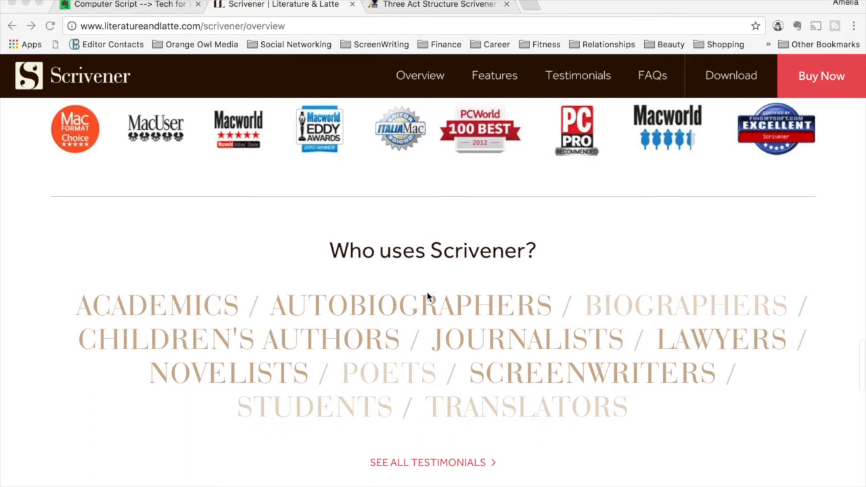
scroll(427, 296, "up", 3)
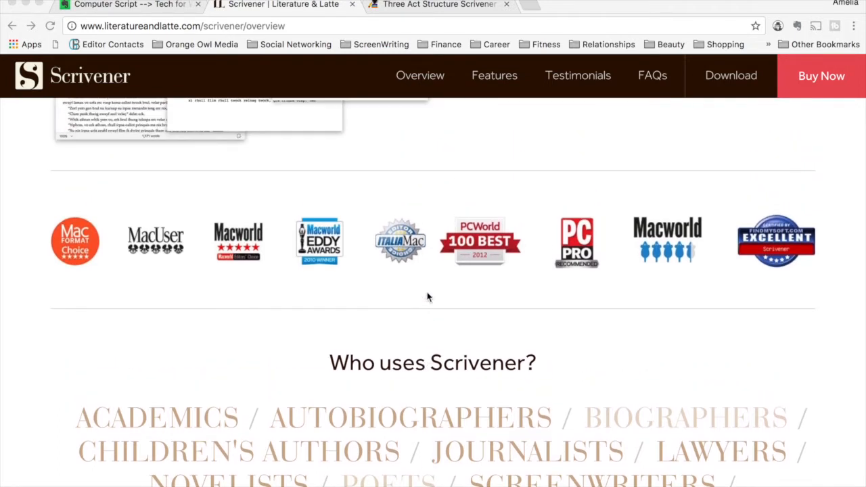
scroll(276, 391, "down", 10)
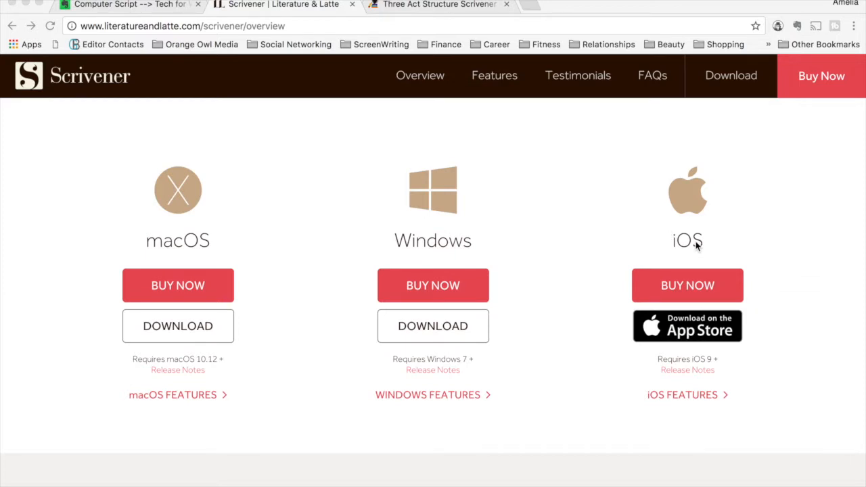
scroll(696, 246, "down", 2)
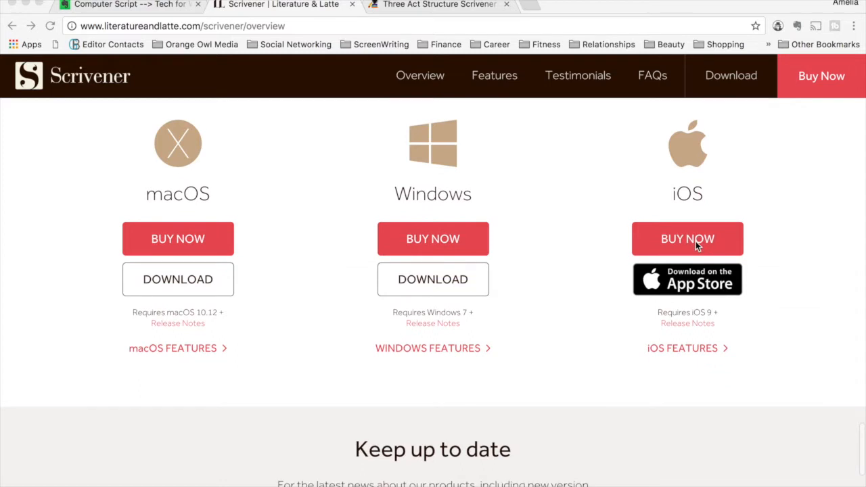
scroll(697, 246, "up", 2)
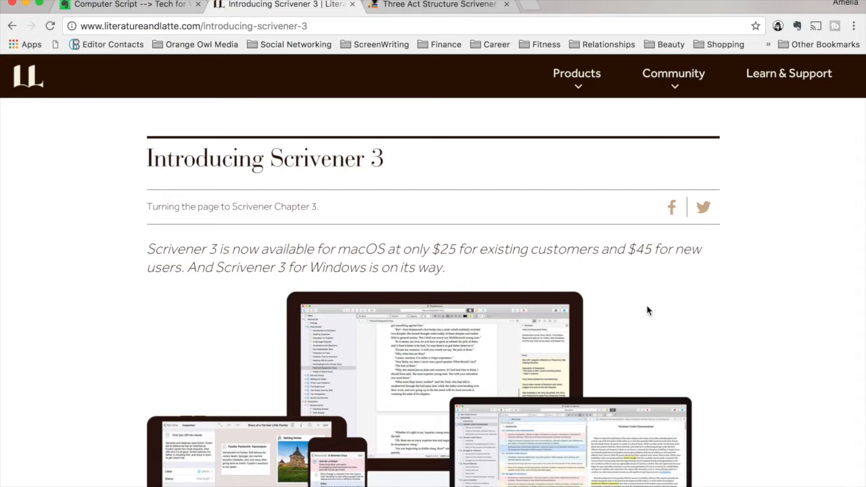
- Read through the Introducing Scrivener 3 page, covering the list of improvements and the macOS buying and updating information
scroll(647, 311, "down", 5)
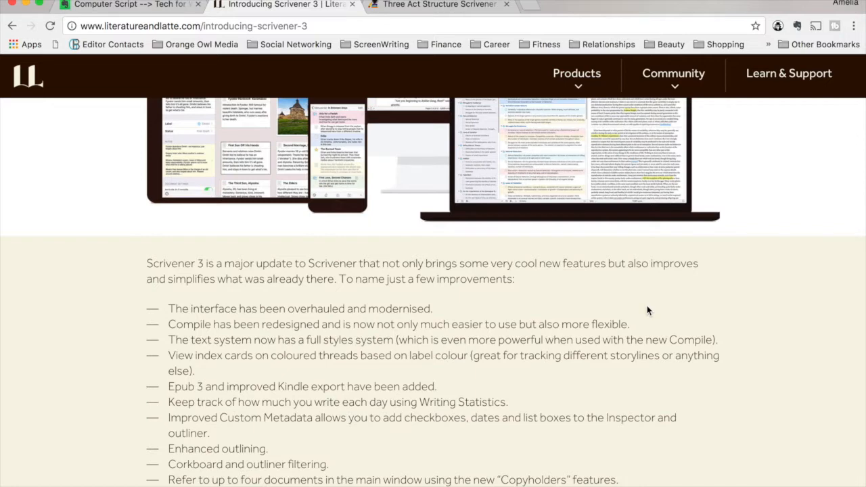
scroll(647, 310, "down", 10)
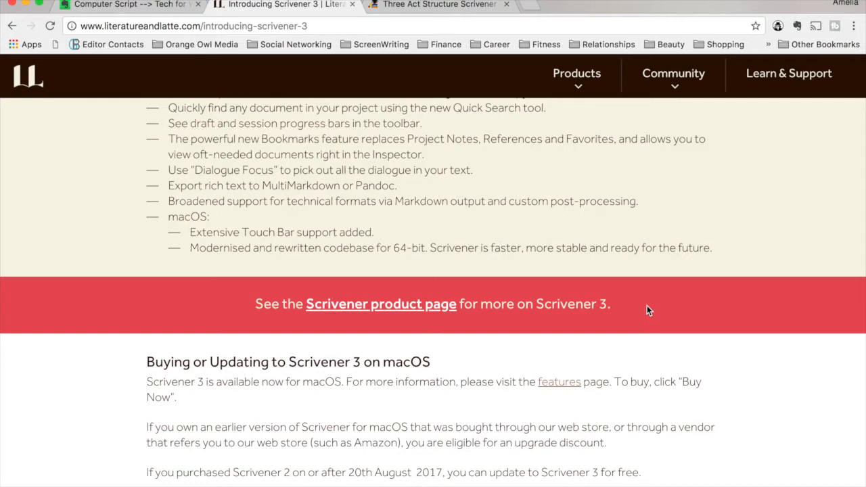
scroll(648, 305, "down", 1)
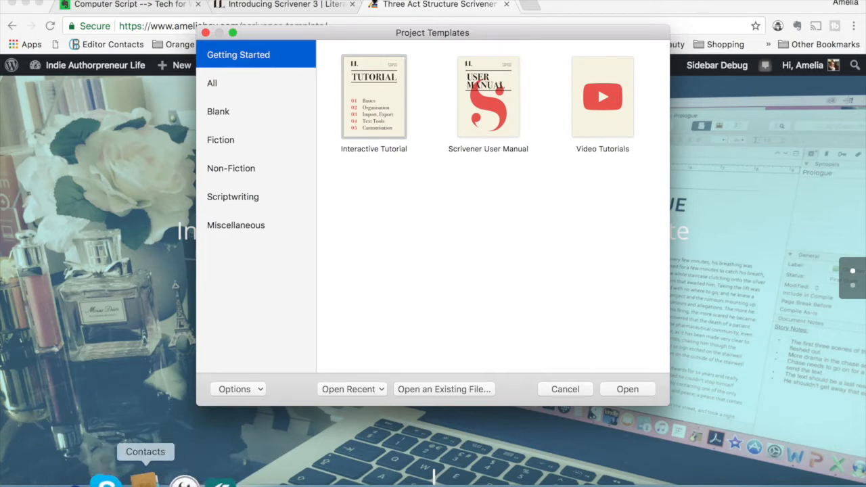
- Start a new project from the Novel template in the Fiction category
left_click(215, 140)
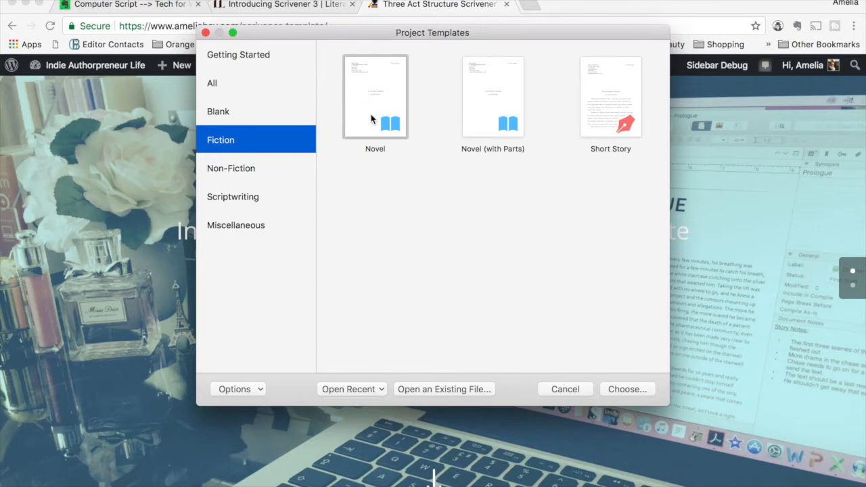
left_click(371, 119)
double_click(371, 119)
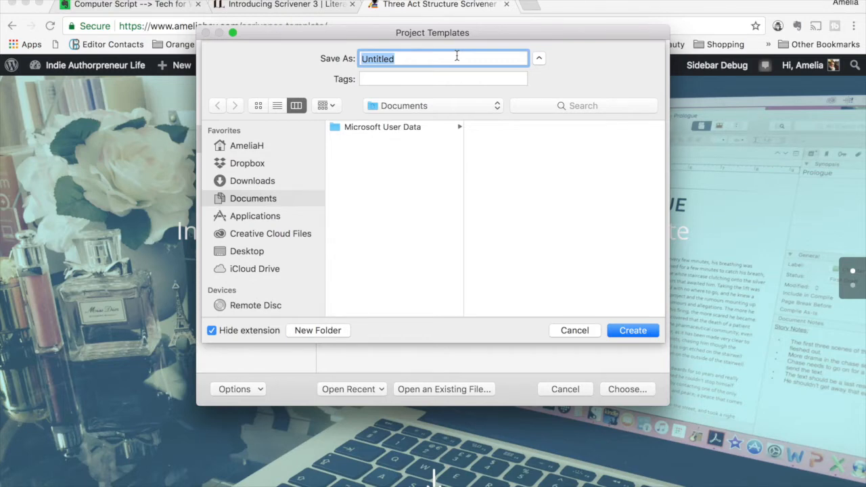
- Name the new project "Test WIP"
type("WIP, 2")
key("BackSpace")
key("BackSpace")
key("BackSpace")
key("BackSpace")
key("BackSpace")
key("BackSpace")
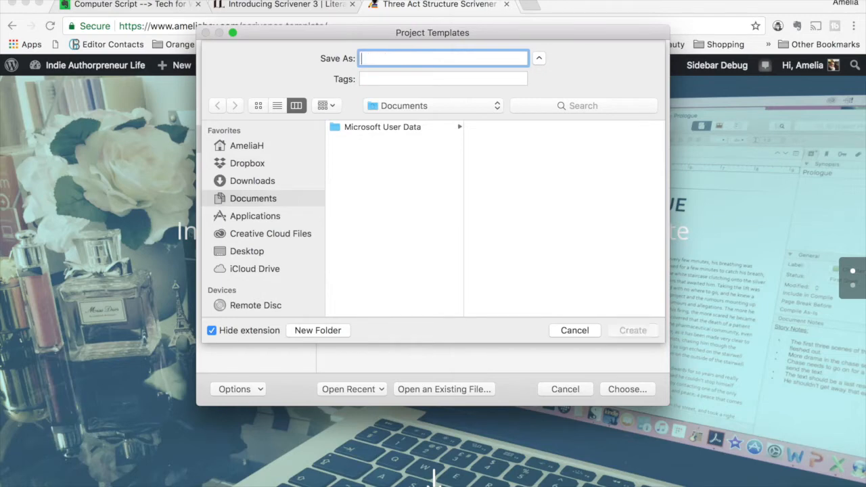
type("Test WIP")
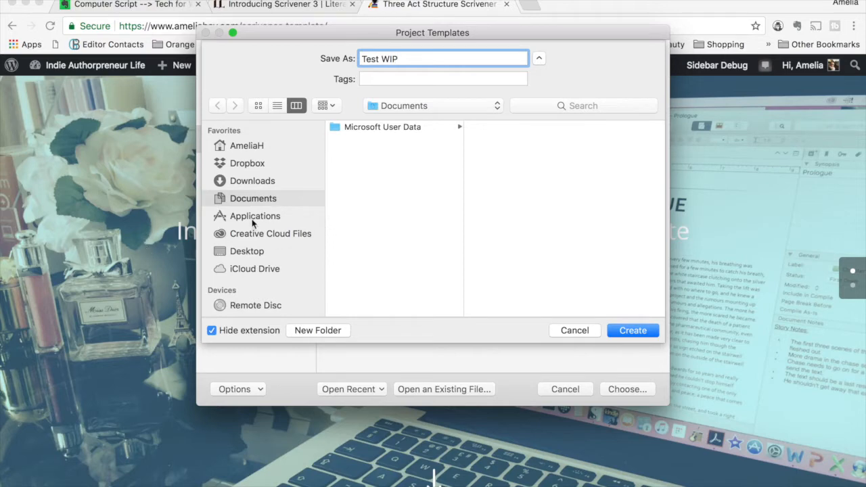
- Browse to the Scrivener folder inside Dropbox's Apps folder as a save location and look over its contents
left_click(255, 166)
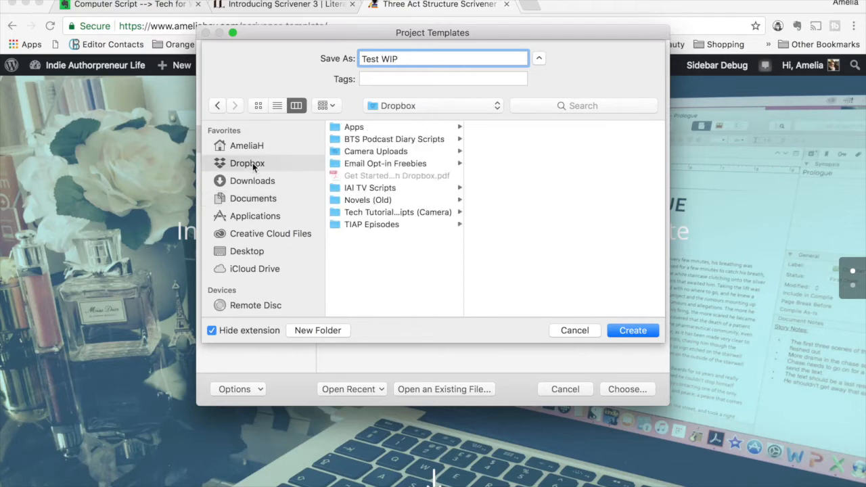
left_click(353, 127)
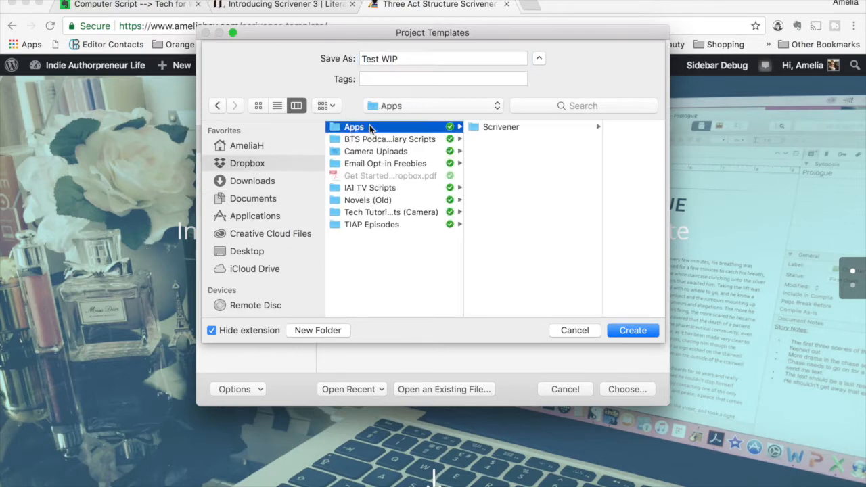
left_click(517, 129)
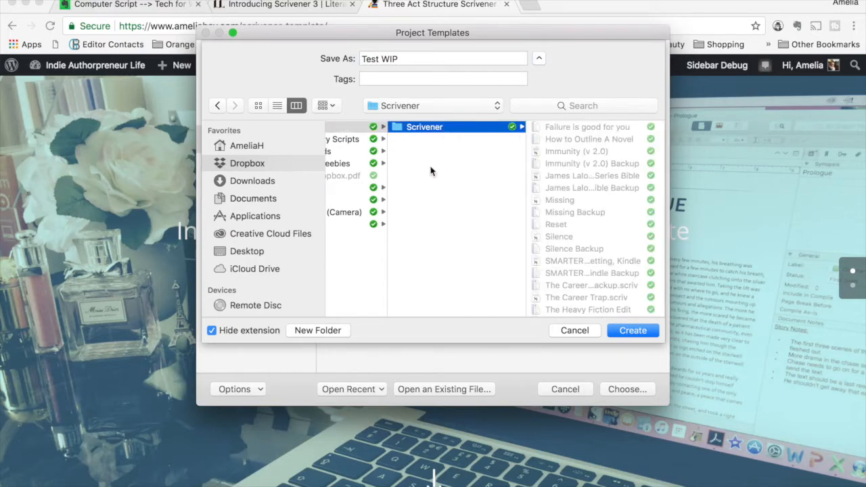
scroll(474, 189, "left", 5)
scroll(555, 203, "right", 5)
scroll(576, 223, "down", 3)
scroll(591, 242, "up", 3)
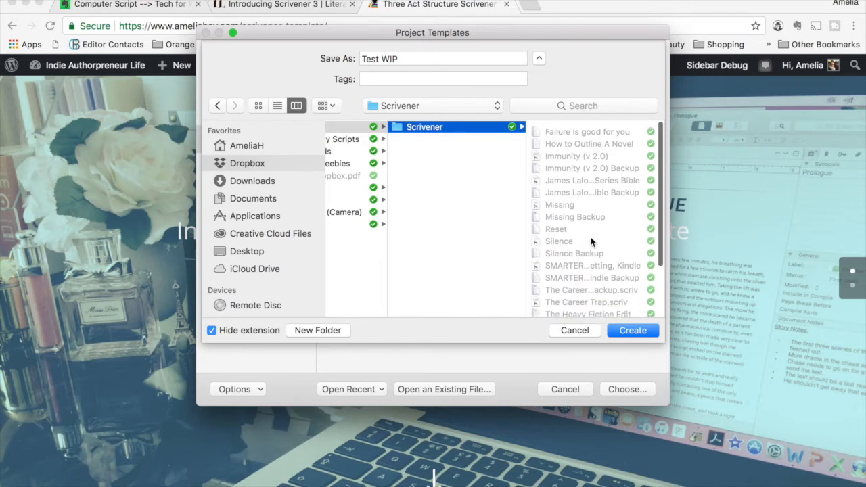
- Set Downloads as the save location and create the project there
left_click(254, 182)
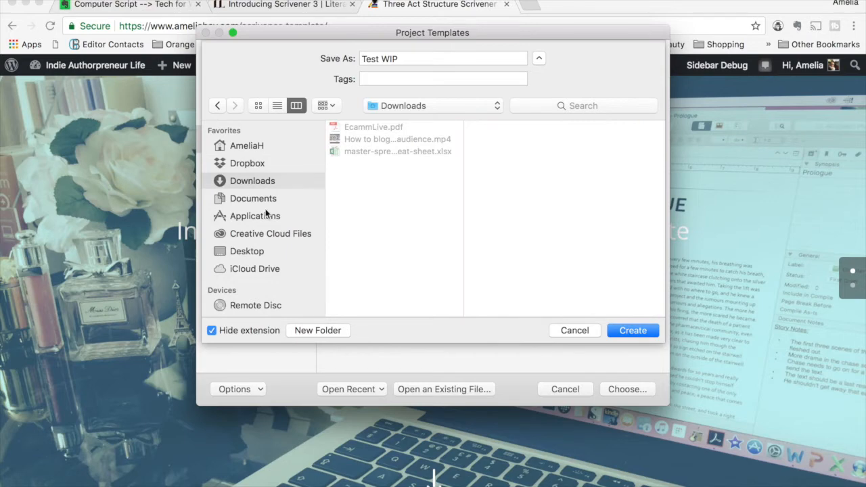
left_click(636, 328)
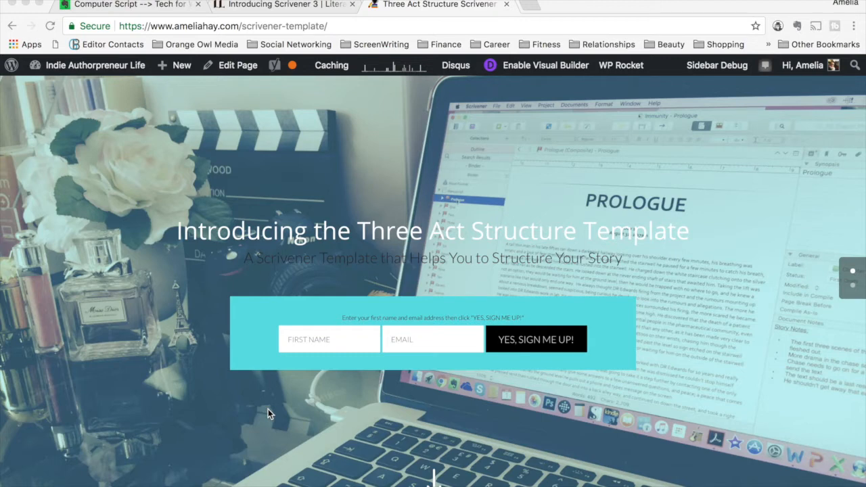
- Review the Three Act Structure Template web page down to the scene by scene outline section
scroll(268, 410, "down", 5)
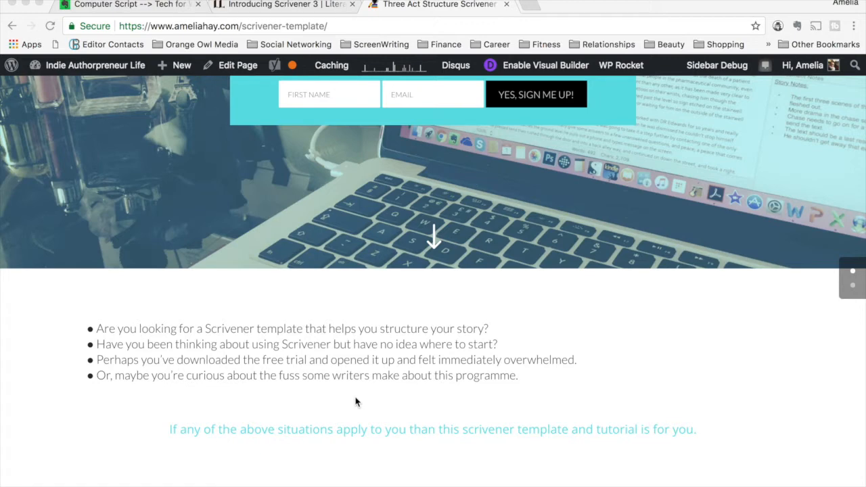
scroll(437, 390, "down", 15)
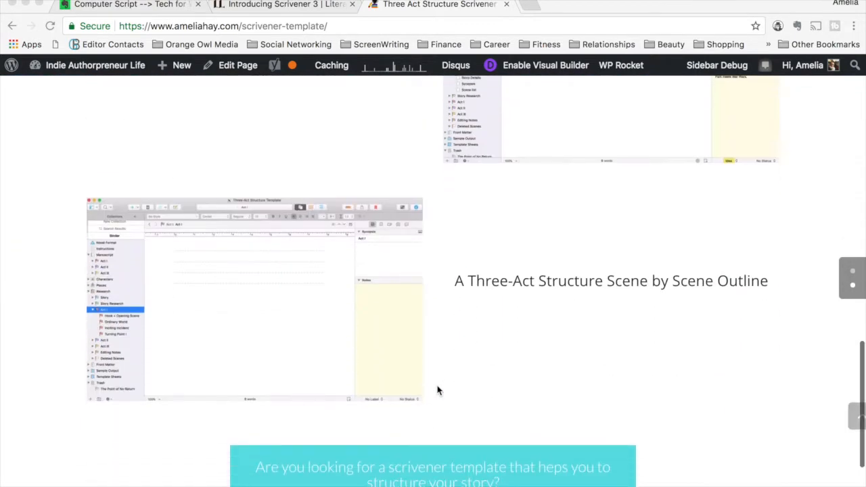
scroll(437, 391, "down", 2)
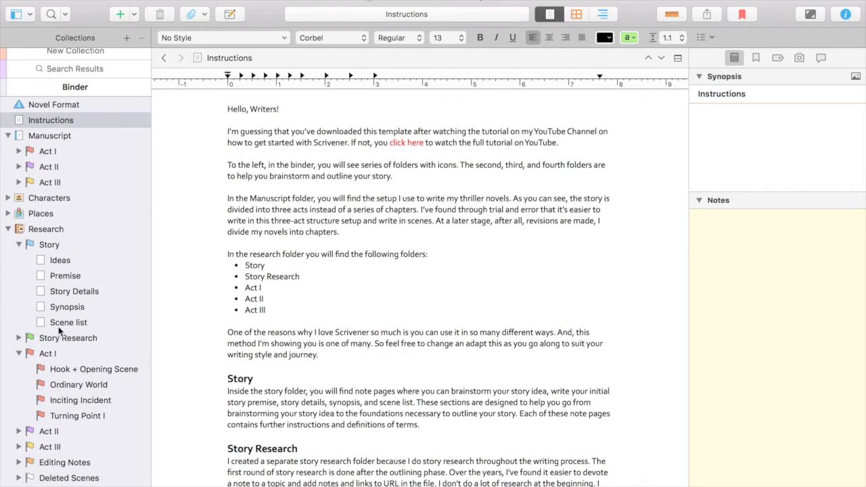
- Examine the template's Manuscript folder, expanding its Act I folder and opening the Scene document inside
left_click(50, 136)
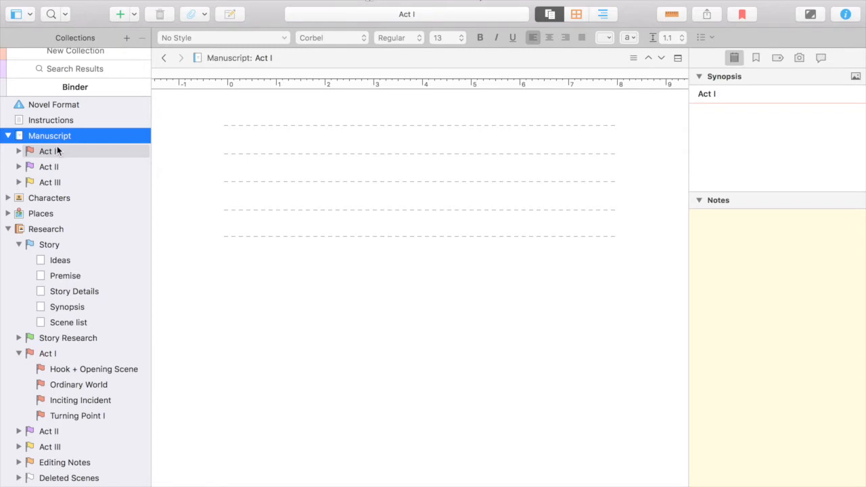
left_click(18, 151)
left_click(48, 153)
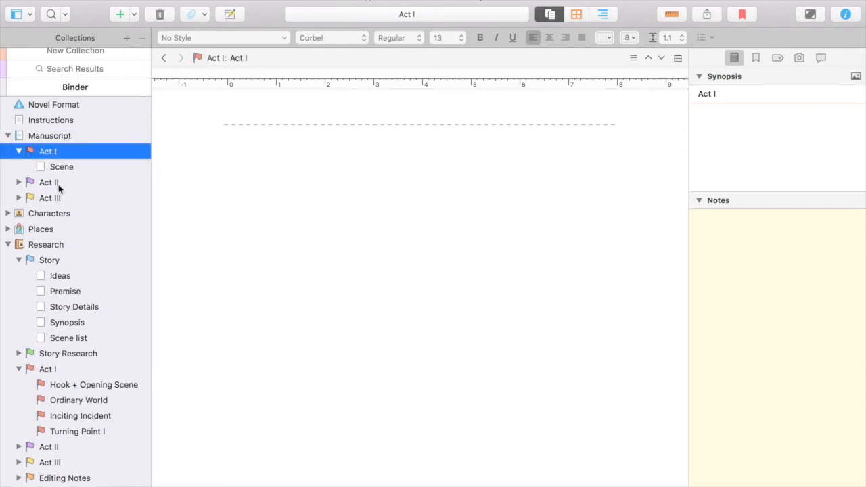
left_click(59, 172)
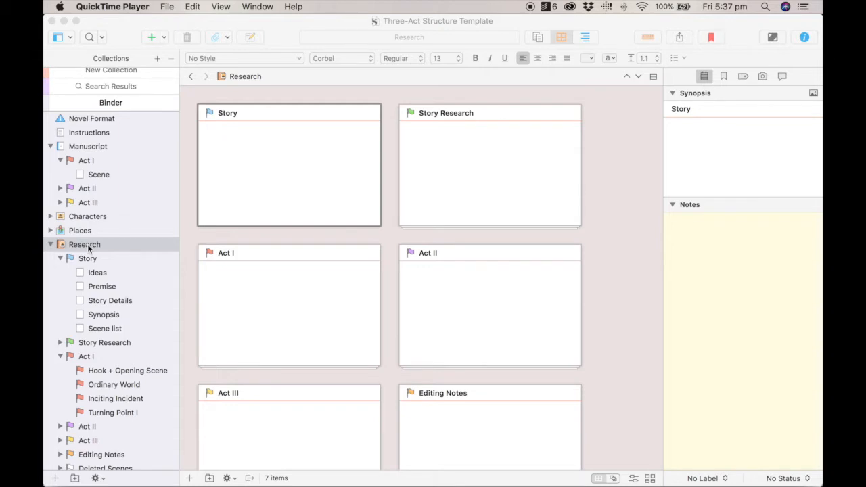
- Add a new blank document at the end of the Research folder
left_click(55, 479)
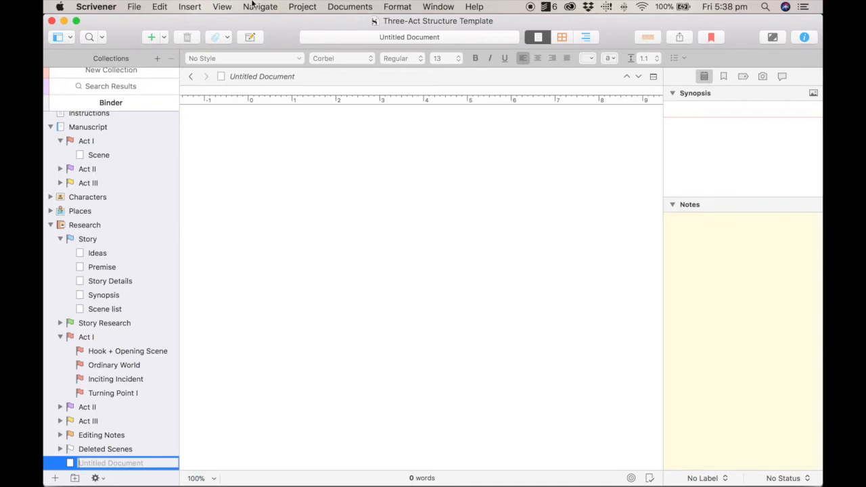
- Switch to the Immunity (v 2.0) project and split the editor into upper and lower panes
left_click(442, 6)
left_click(455, 205)
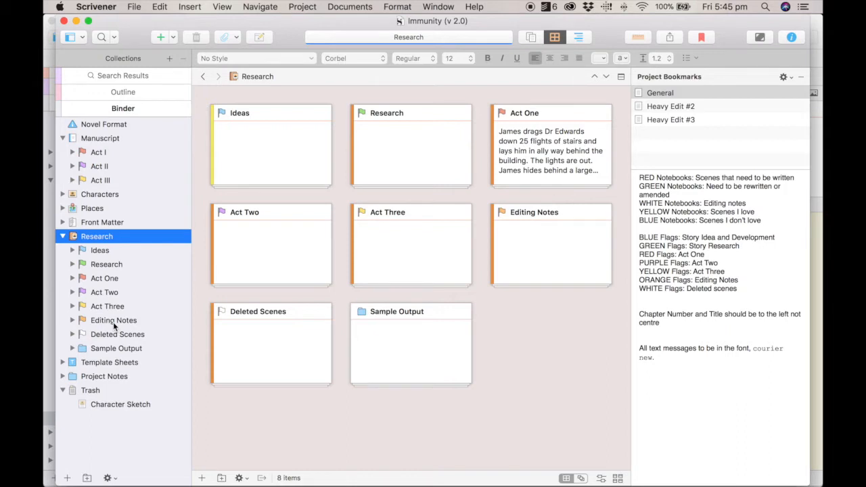
left_click(621, 77)
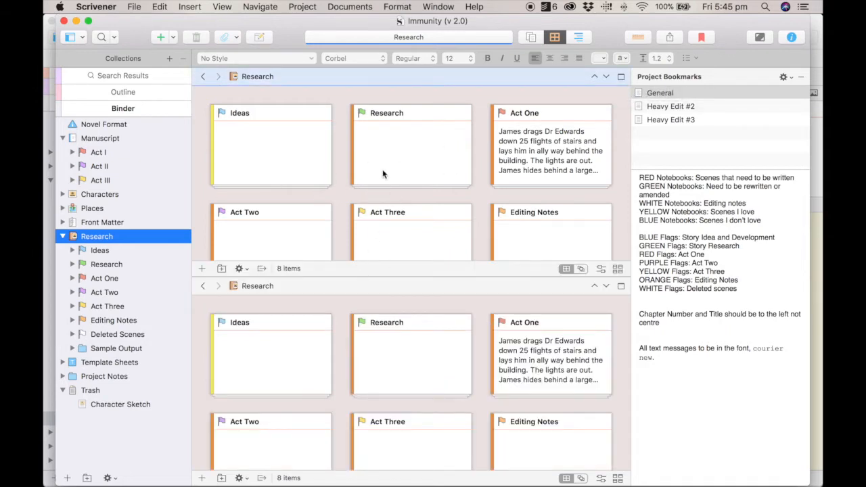
- Show the Editing Notes folder in both editor panes and expand it in the binder
left_click(105, 322)
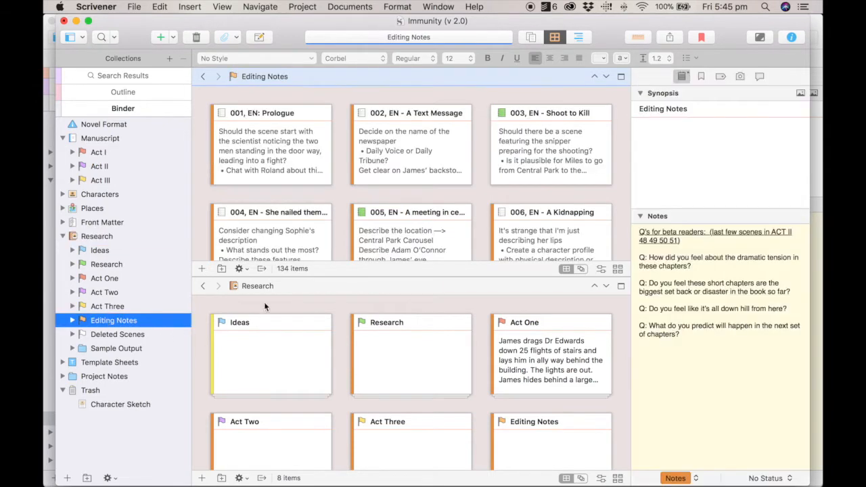
left_click(283, 293)
left_click(118, 324)
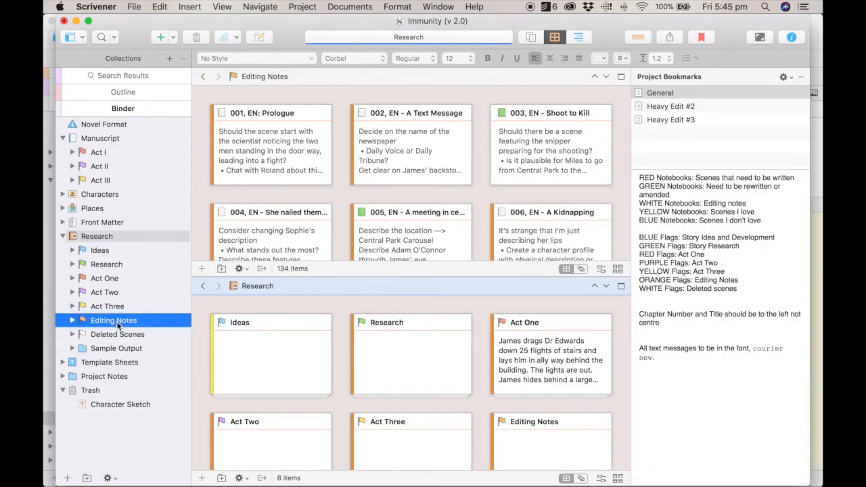
left_click(73, 320)
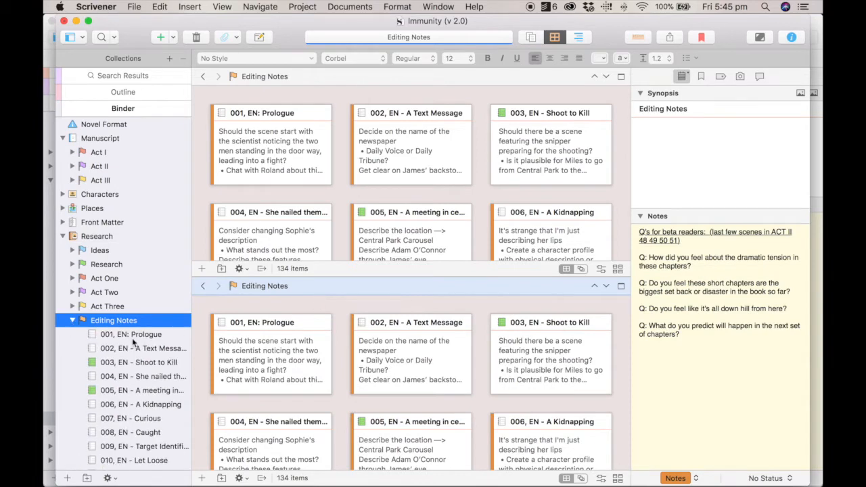
- Read the "001, EN: Prologue" note in the lower pane, closing the Editing Notes folder in the binder when done
left_click(132, 335)
scroll(377, 416, "up", 8)
scroll(377, 416, "down", 4)
scroll(377, 416, "down", 3)
scroll(366, 400, "up", 10)
scroll(353, 383, "down", 1)
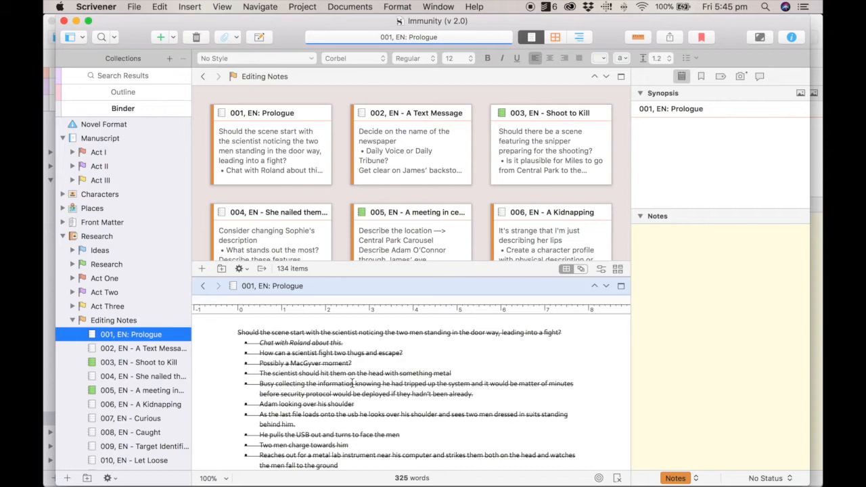
scroll(352, 383, "down", 12)
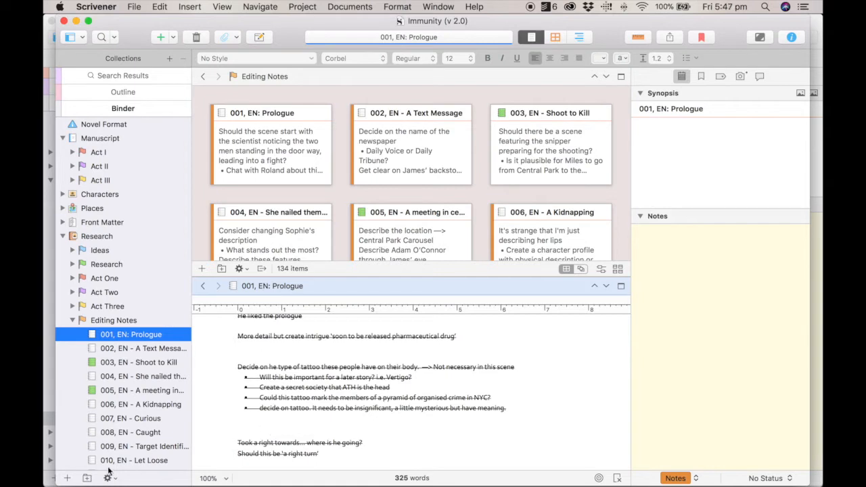
left_click(73, 322)
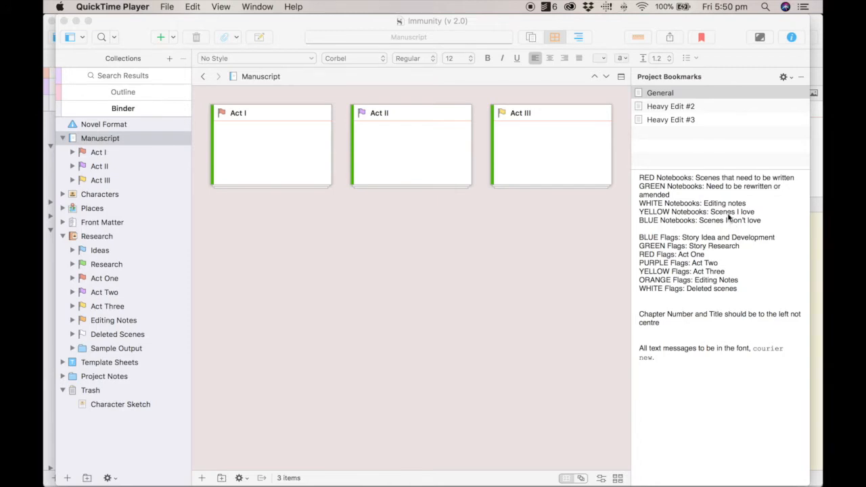
- Show the list of project bookmarks for the Immunity project
left_click(702, 37)
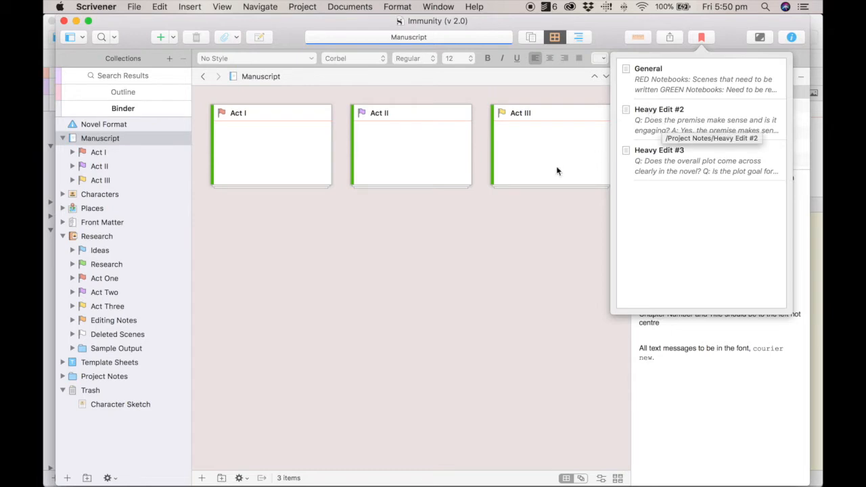
- Switch to the Three-Act Structure Template project and view the Story folder's subdocuments as scrivenings
left_click(607, 22)
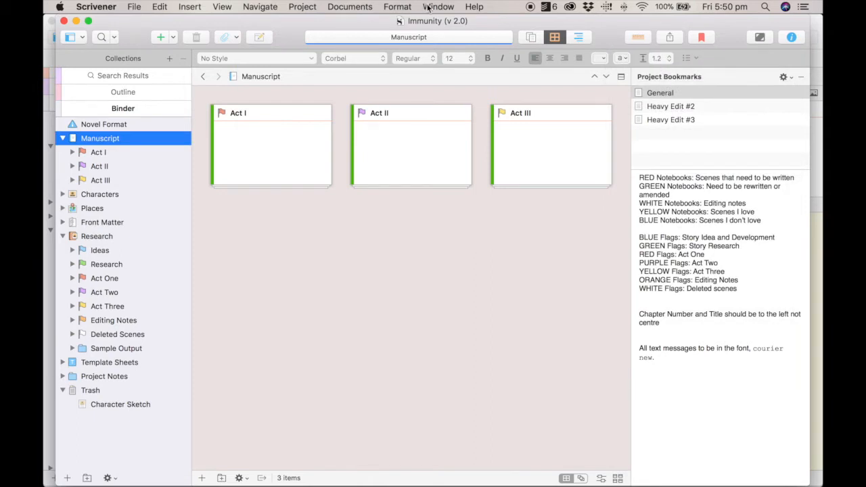
left_click(440, 7)
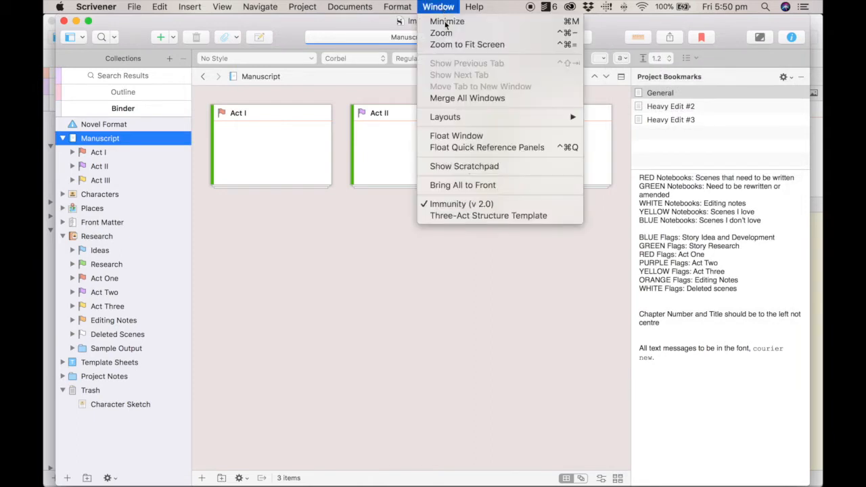
left_click(475, 216)
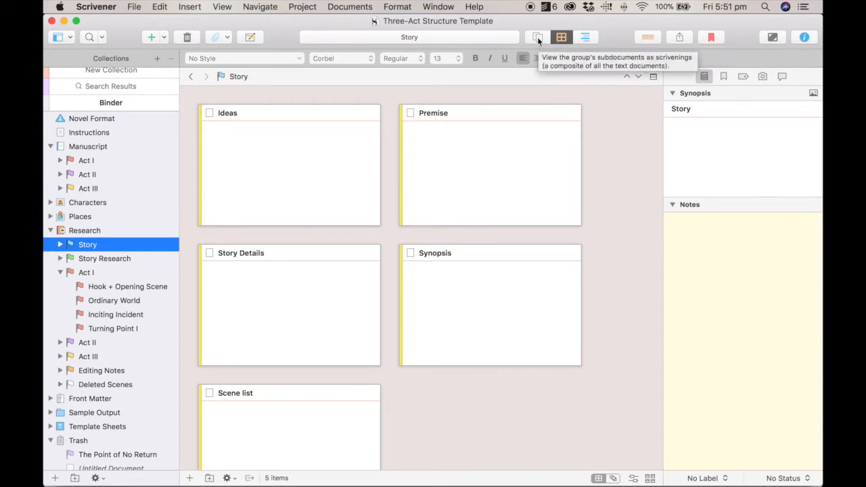
left_click(538, 37)
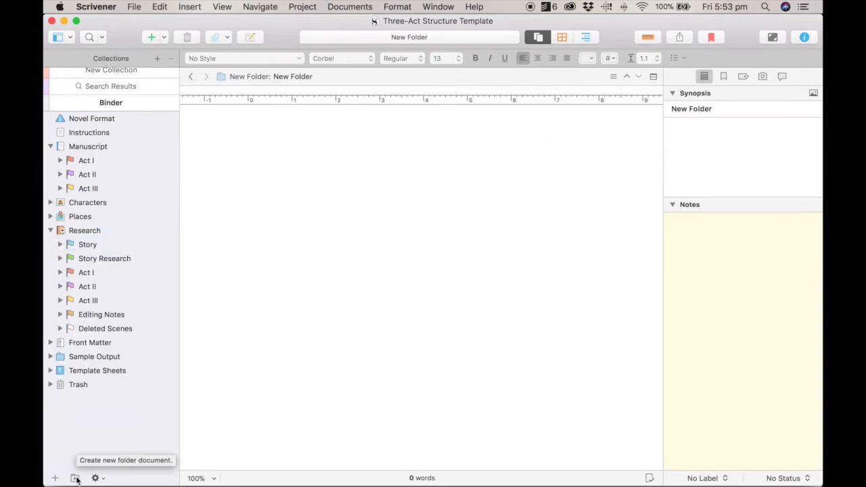
- Create a top-level binder folder named "Project Notes" and add a text document named "General Notes" inside it
left_click(76, 479)
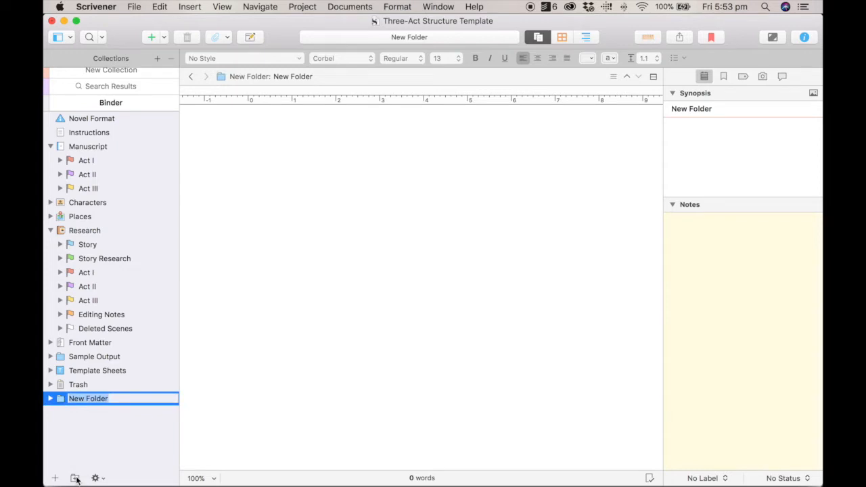
type("P")
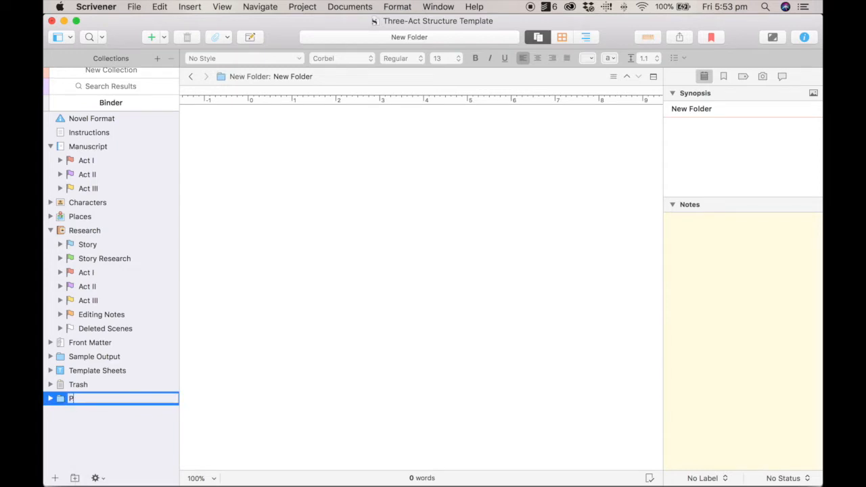
type("roject Notes")
key("Return")
left_click(79, 404)
left_click(50, 400)
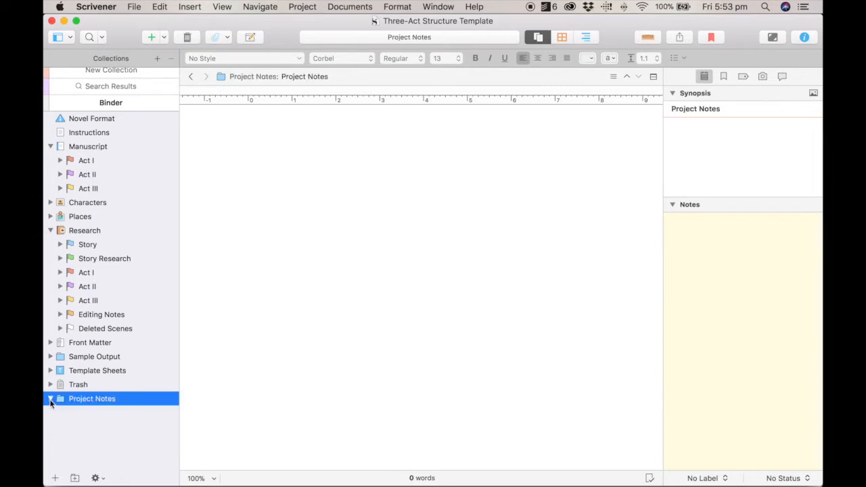
left_click(55, 479)
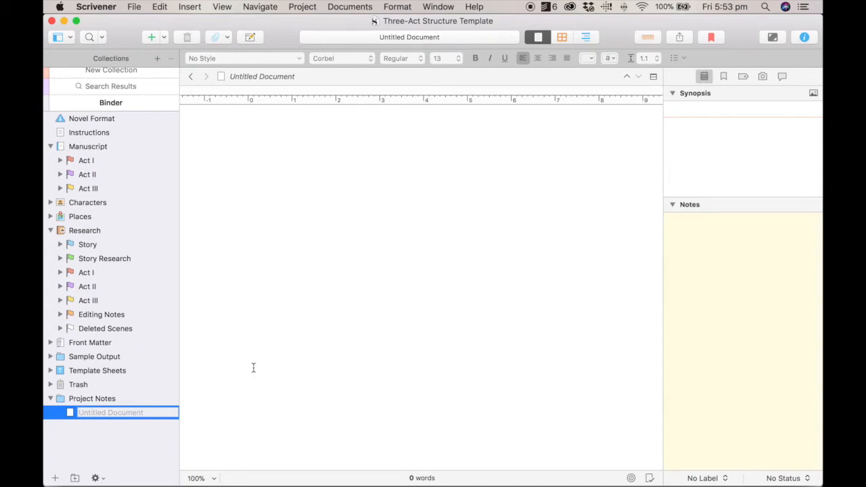
type("General Notes")
- Move the Project Notes folder above Front Matter and add the General Notes document to the project bookmarks
left_click_drag(92, 398, 709, 42)
left_click(709, 42)
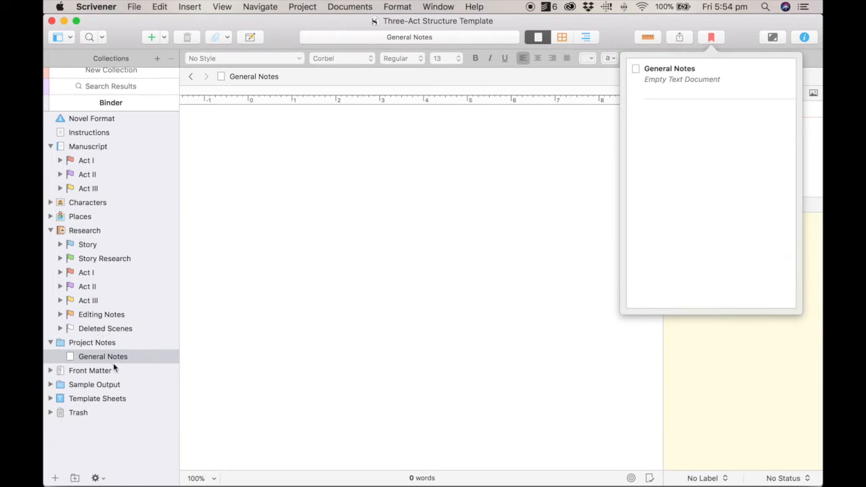
- Change the Project Notes folder's icon to Filing Cabinet
left_click(81, 343)
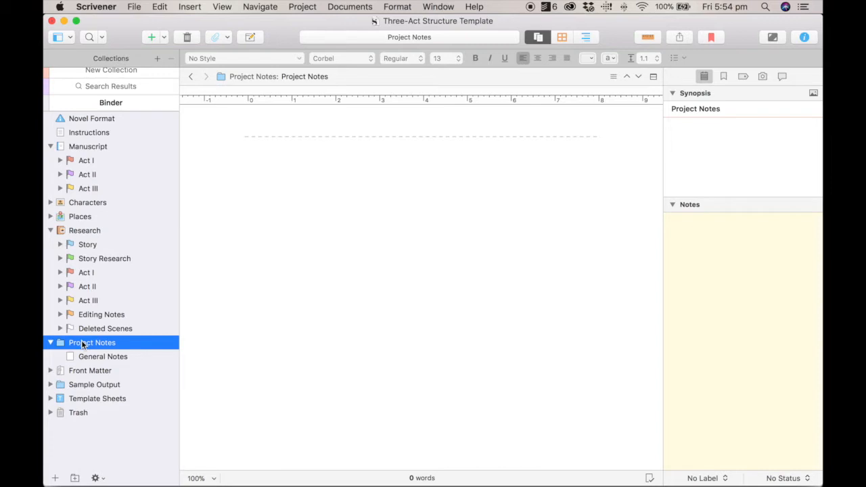
right_click(82, 344)
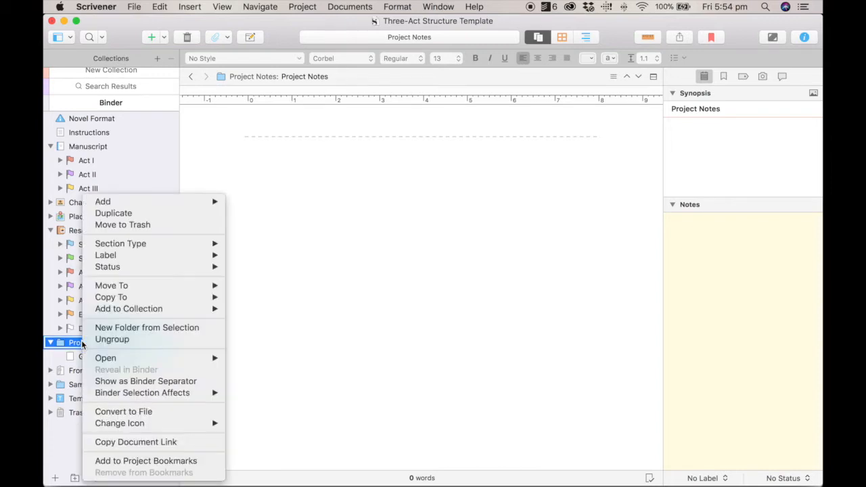
mouse_move(176, 391)
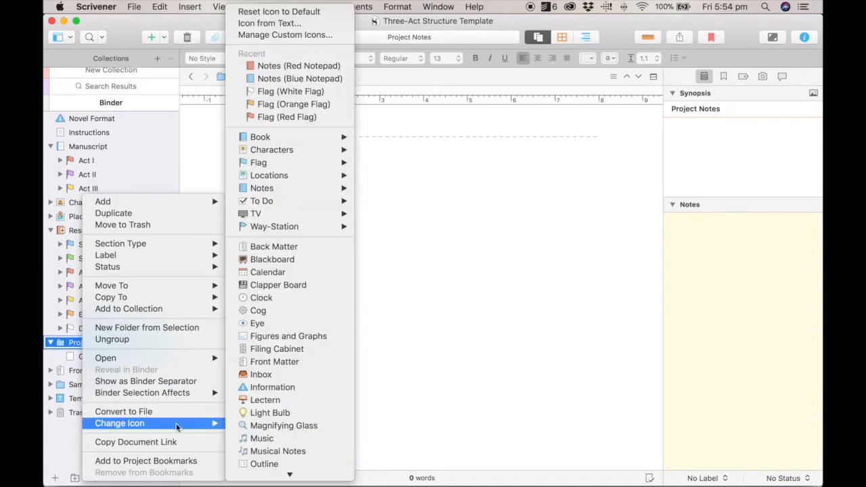
mouse_move(201, 429)
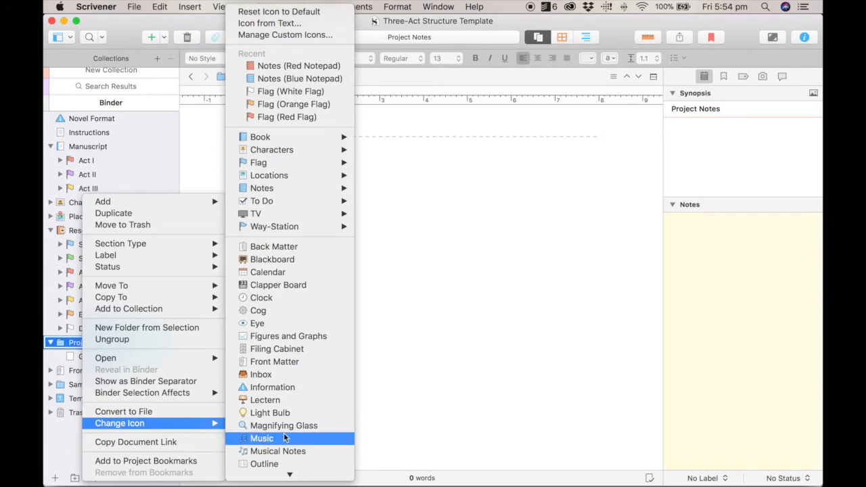
left_click(283, 350)
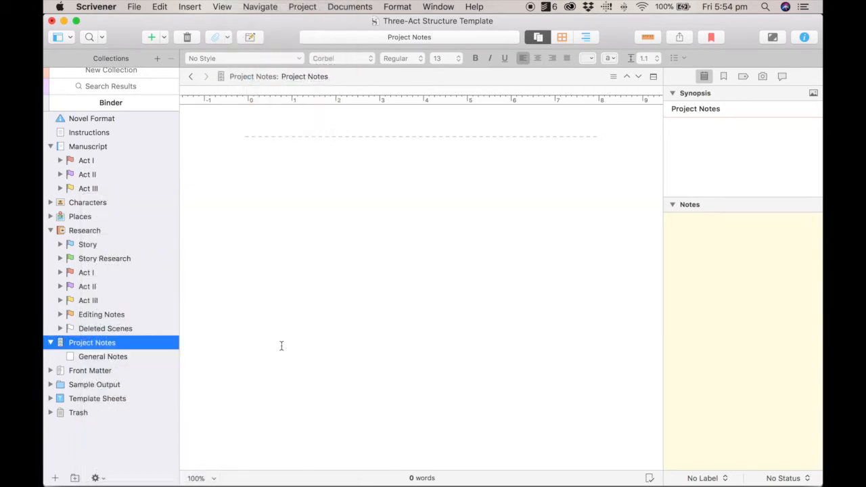
- Give the General Notes document a notepad icon from the Notes set and collapse the Project Notes folder
left_click(84, 361)
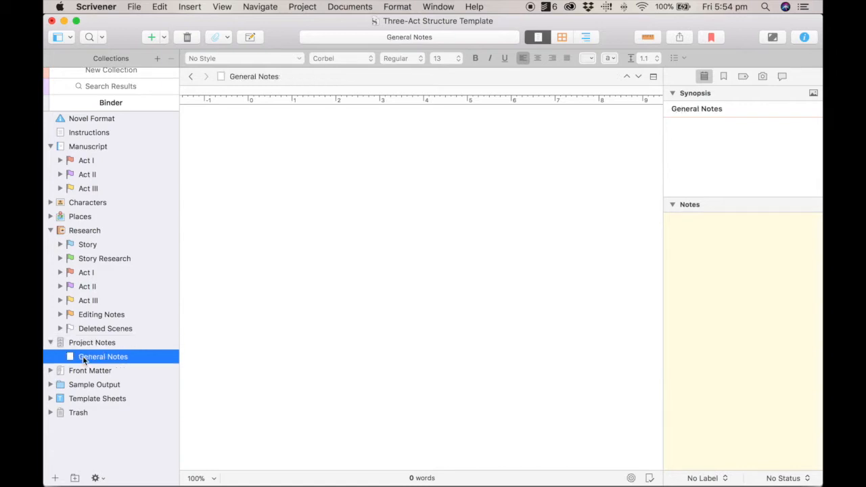
right_click(70, 361)
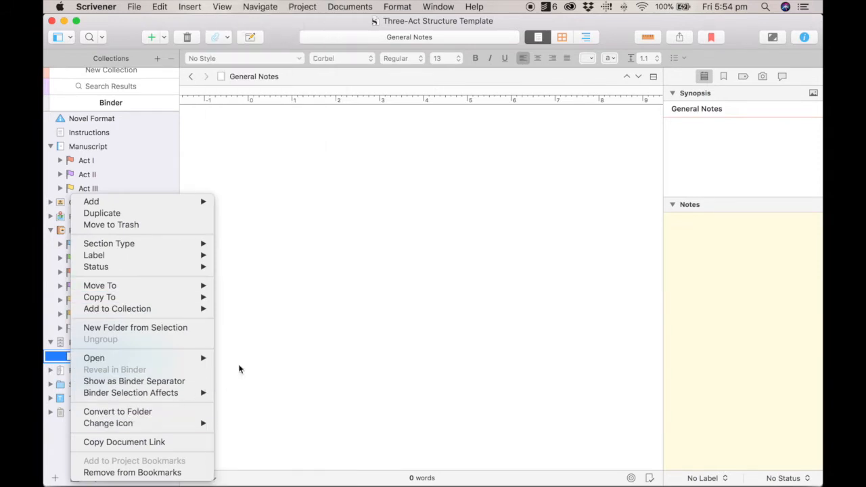
mouse_move(156, 426)
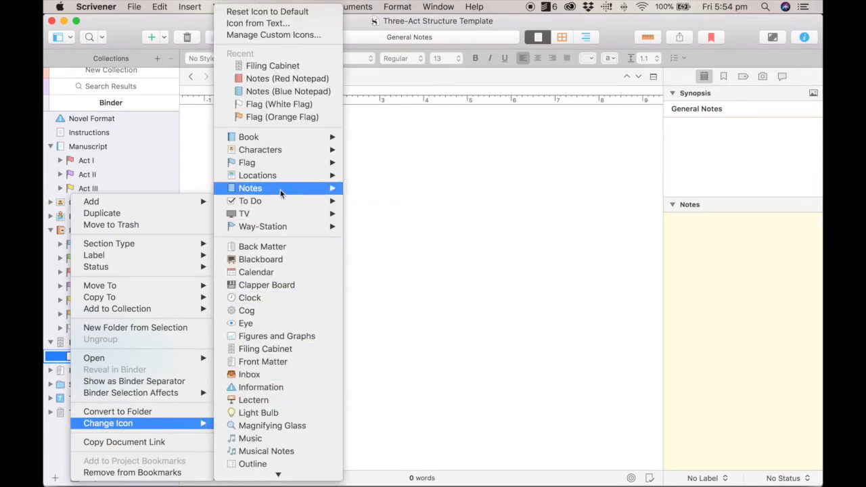
mouse_move(277, 186)
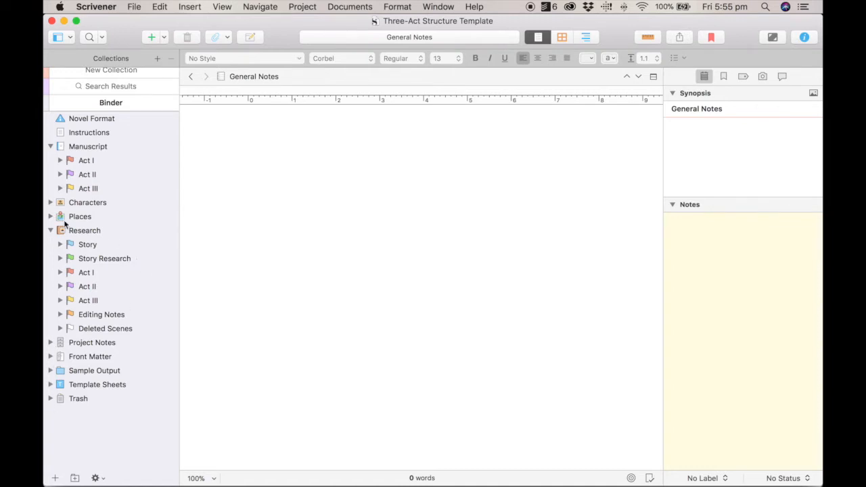
- Open the Ideas document in the Story folder and check the available labels, keeping it set to Idea
left_click(61, 244)
left_click(65, 245)
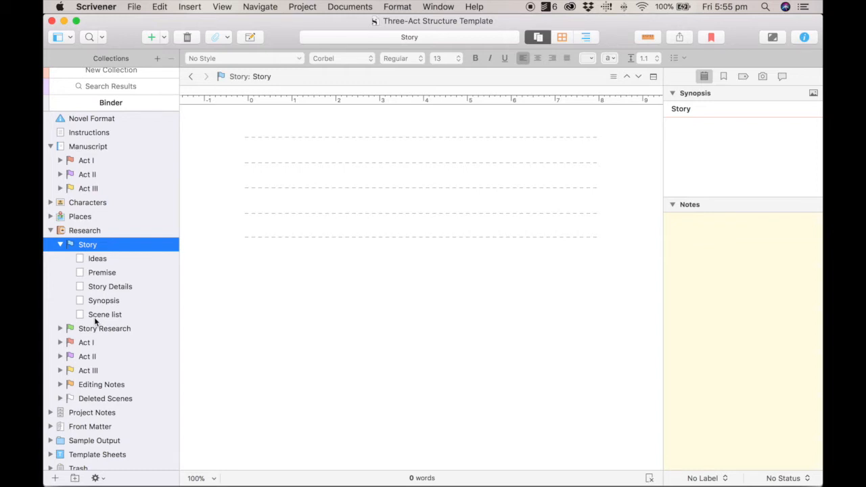
left_click(90, 262)
mouse_move(721, 474)
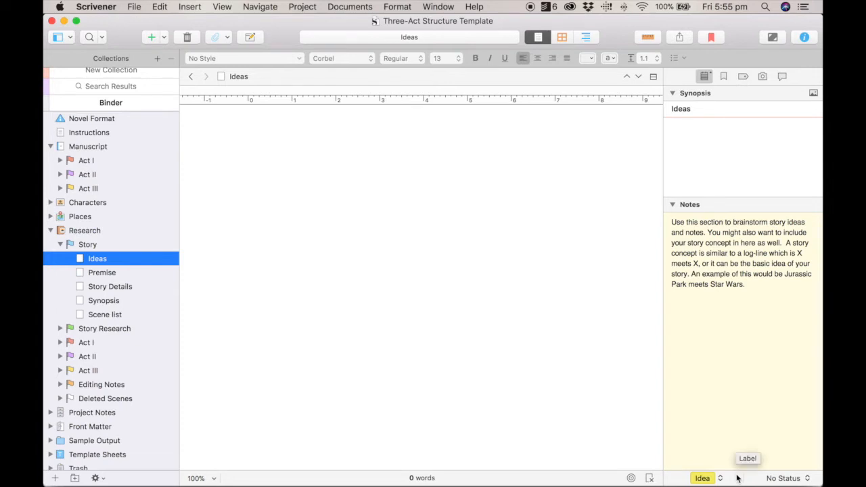
left_click(709, 479)
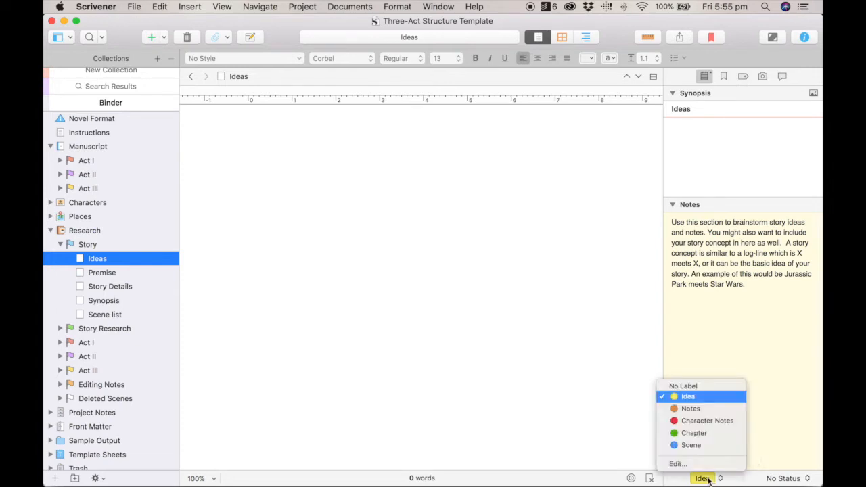
left_click(694, 398)
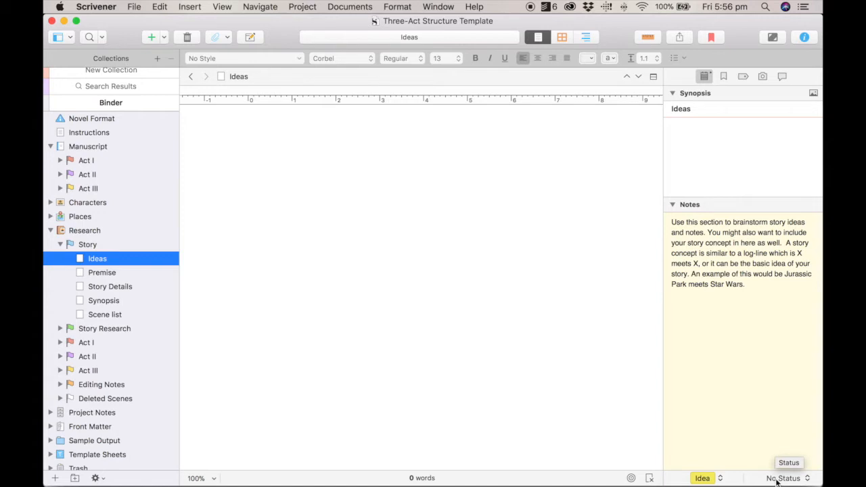
- Examine the metadata of the Story folder's documents in turn, from Ideas and Premise through Story Details and Synopsis to Scene list
left_click(744, 79)
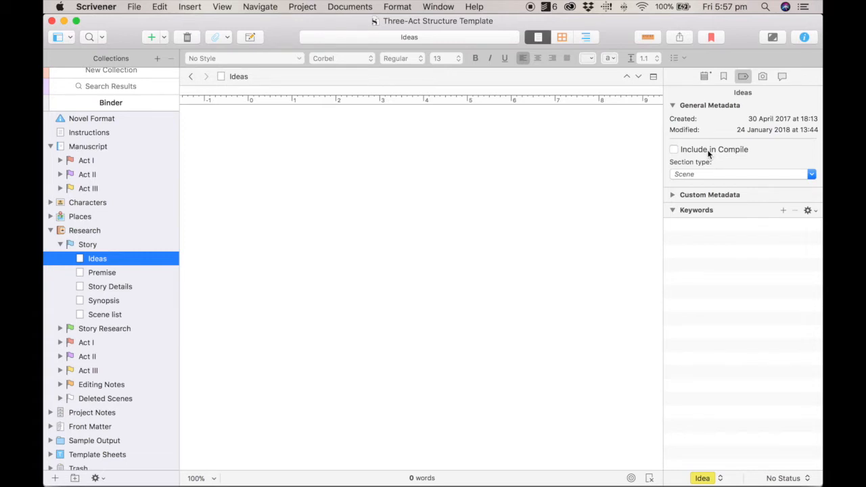
left_click(102, 274)
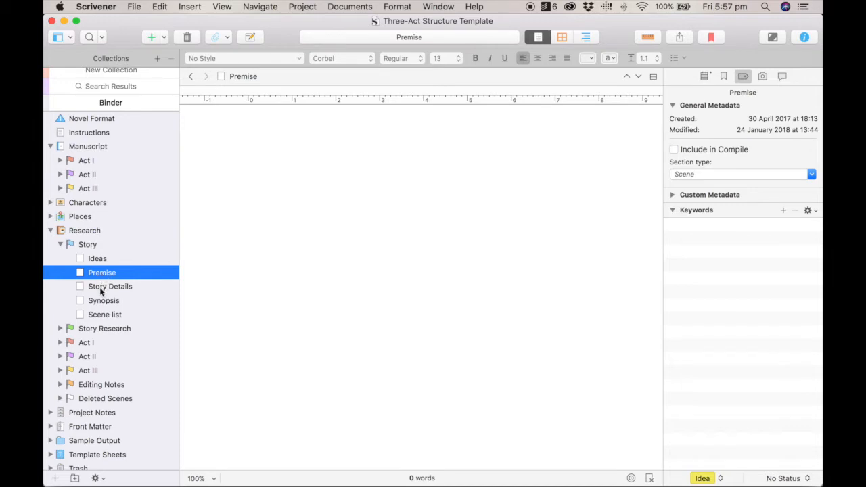
left_click(101, 289)
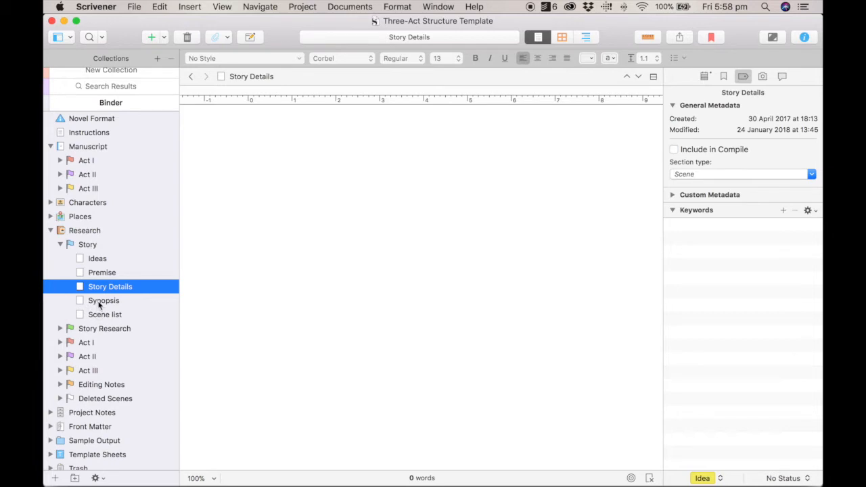
left_click(99, 301)
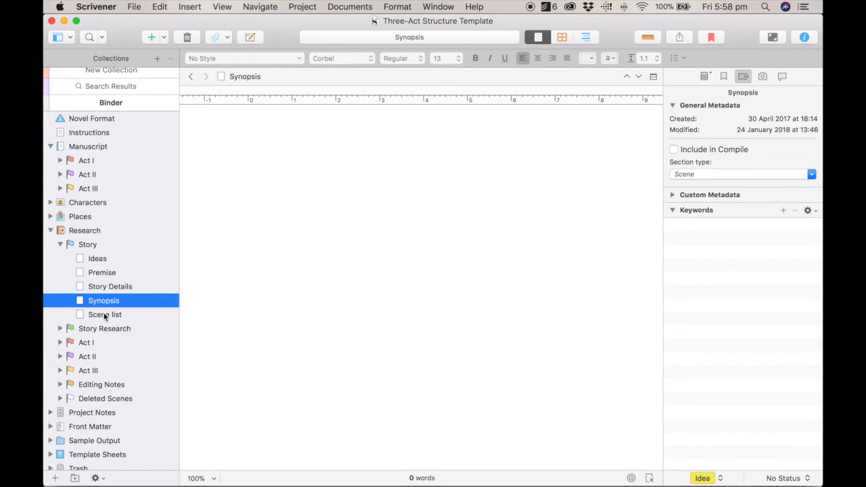
left_click(105, 315)
left_click(100, 315)
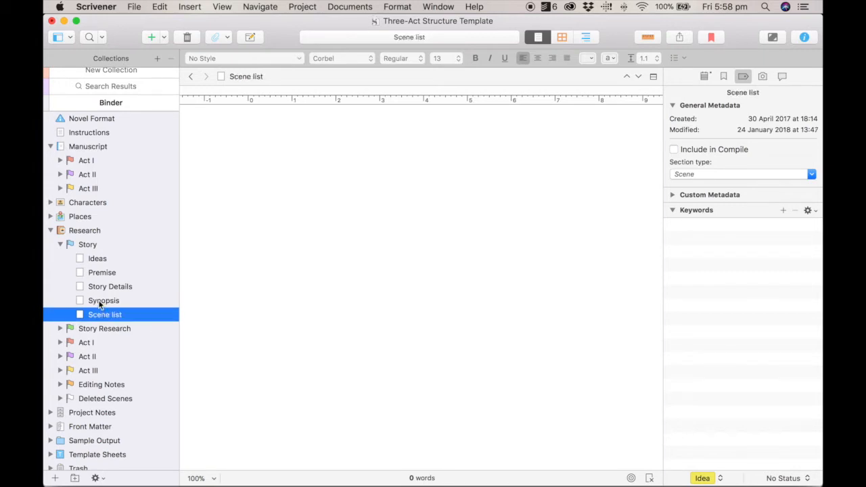
left_click(99, 306)
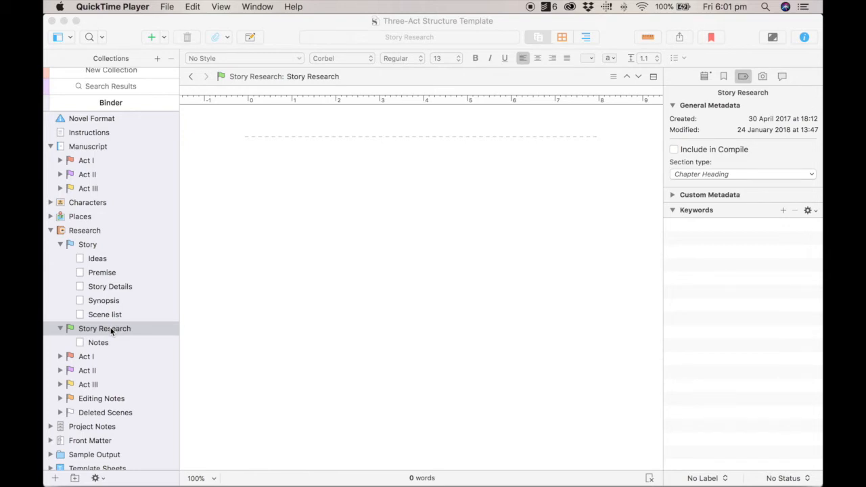
- Switch to Todoist and view the task list of the "Editing (Immunity, 1-2)" project
mouse_move(46, 486)
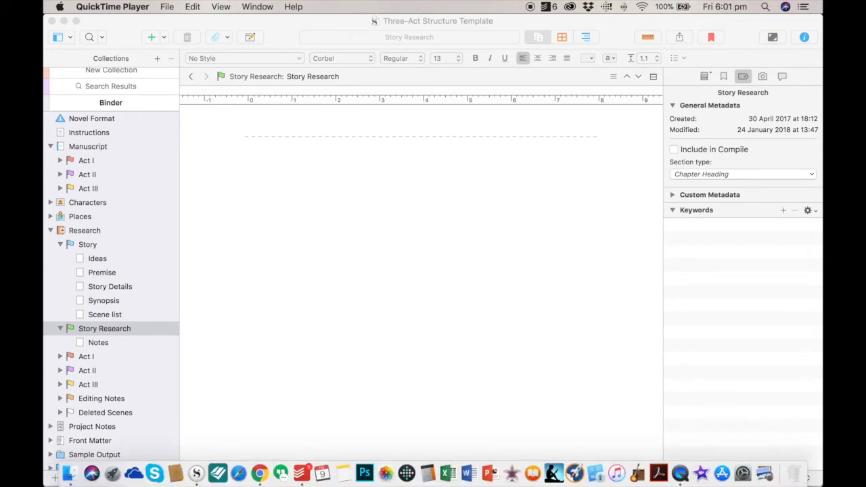
left_click(296, 467)
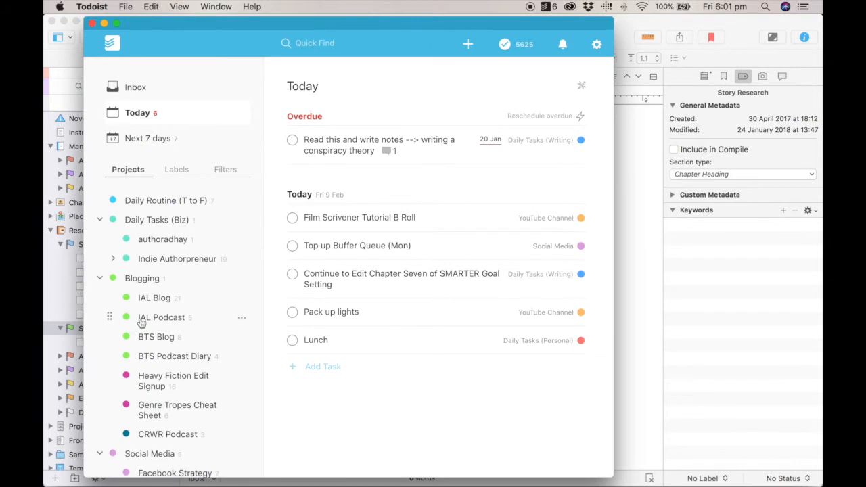
scroll(170, 305, "down", 10)
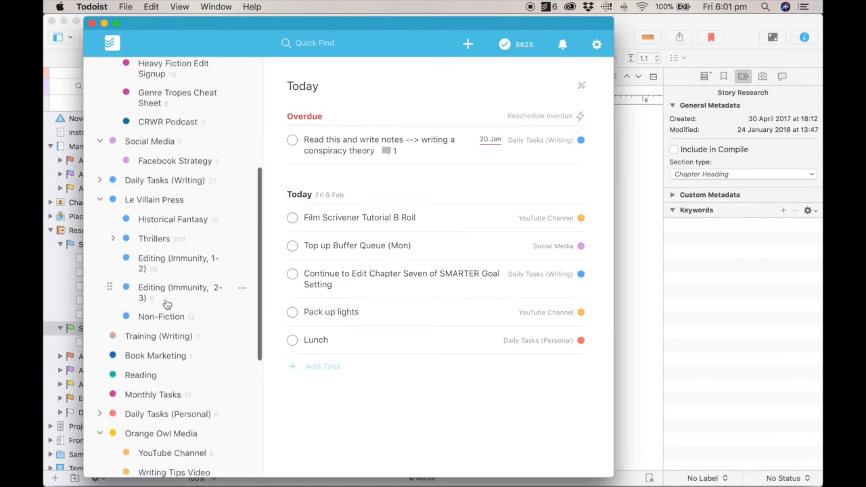
left_click(173, 264)
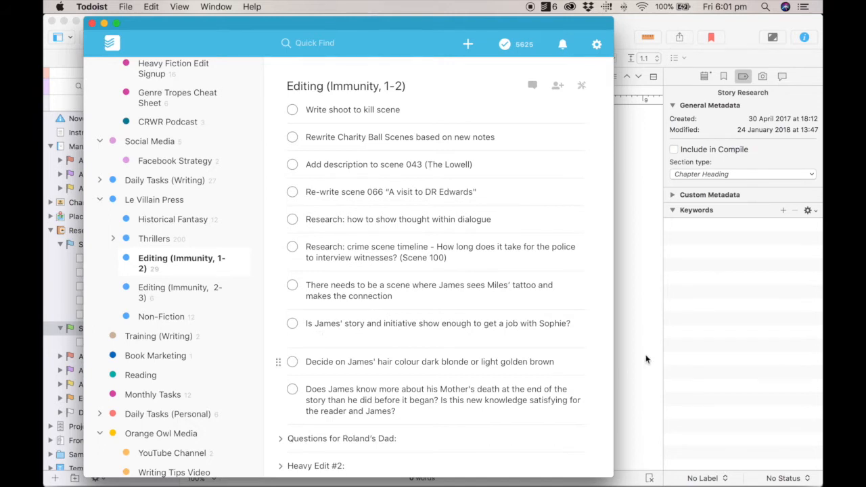
- Return to Scrivener, switch to the Immunity (v 2.0) project and view the contents of its green-flagged Research folder
left_click(641, 316)
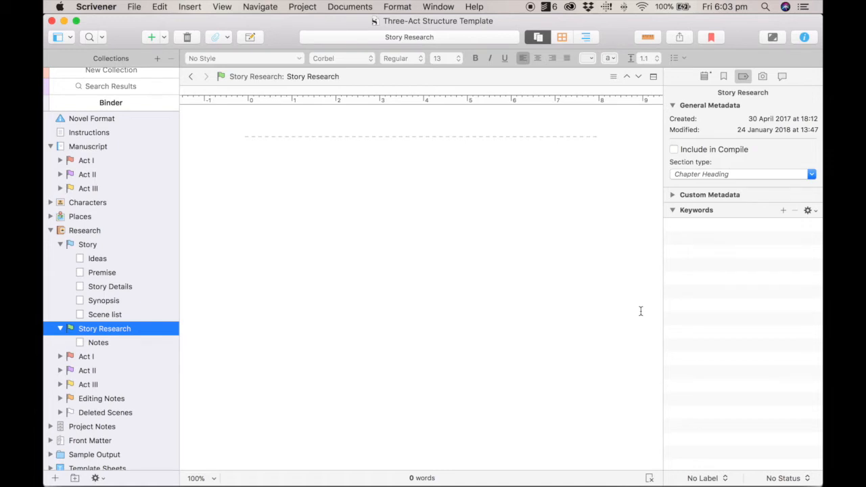
left_click(438, 6)
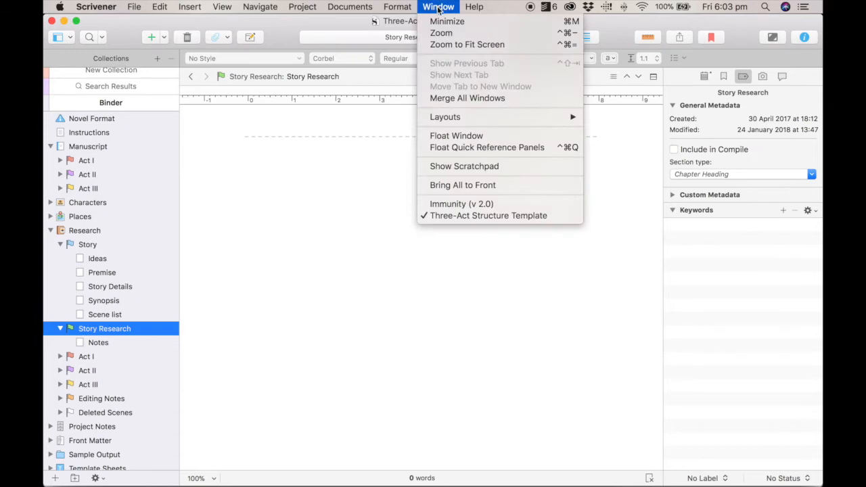
left_click(474, 204)
left_click(98, 266)
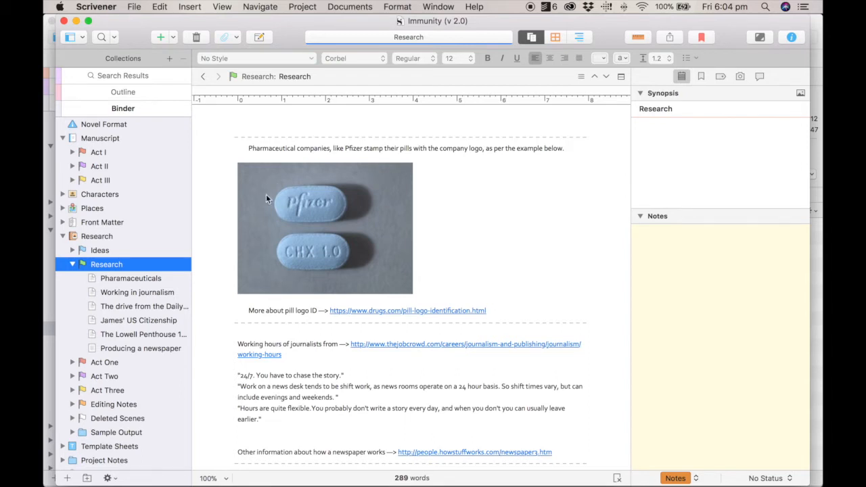
- Open the "Producing a newspaper" notes in the Immunity project's Research folder
left_click(149, 348)
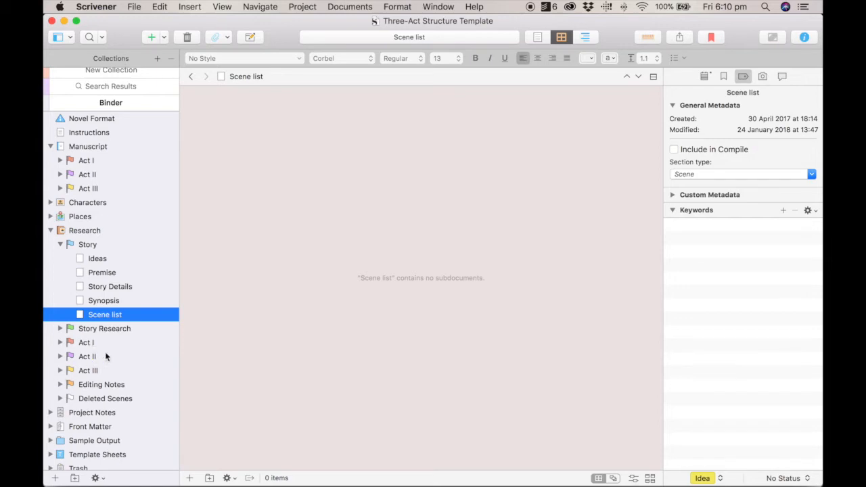
- In the Three-Act Structure Template, collapse the Story folder and view the Research section's Act I documents, from Hook + Opening Scene to Turning Point I
scroll(106, 355, "down", 1)
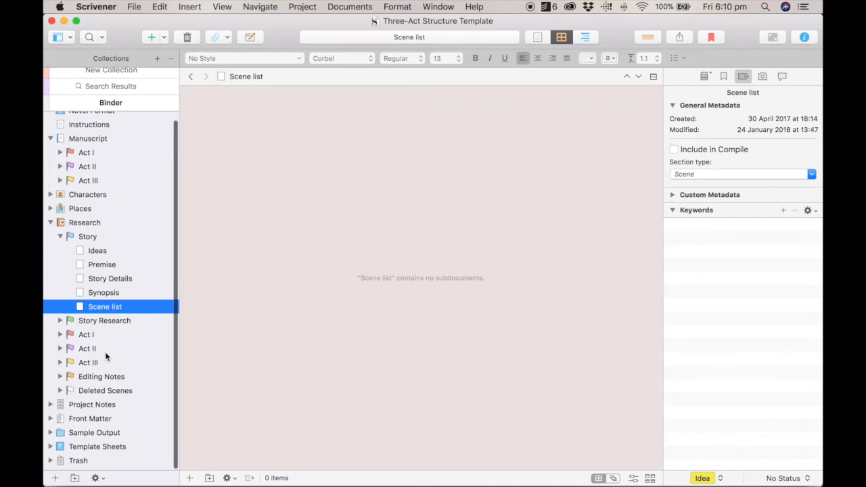
left_click(60, 241)
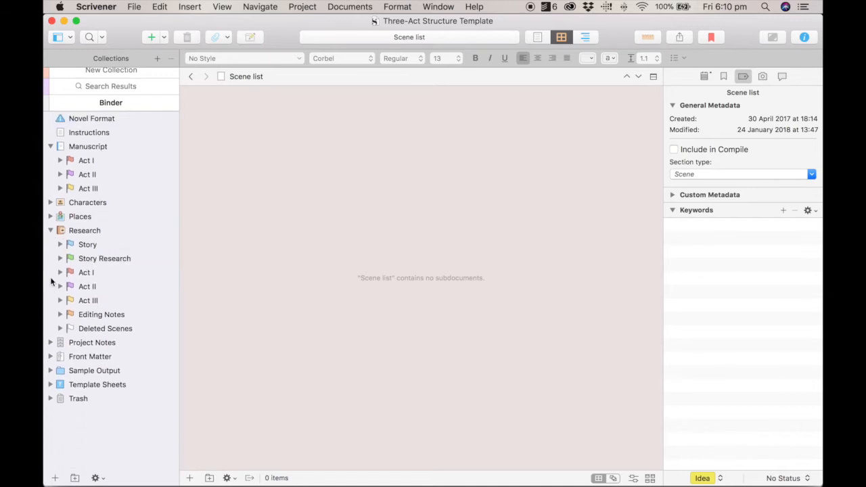
left_click(60, 272)
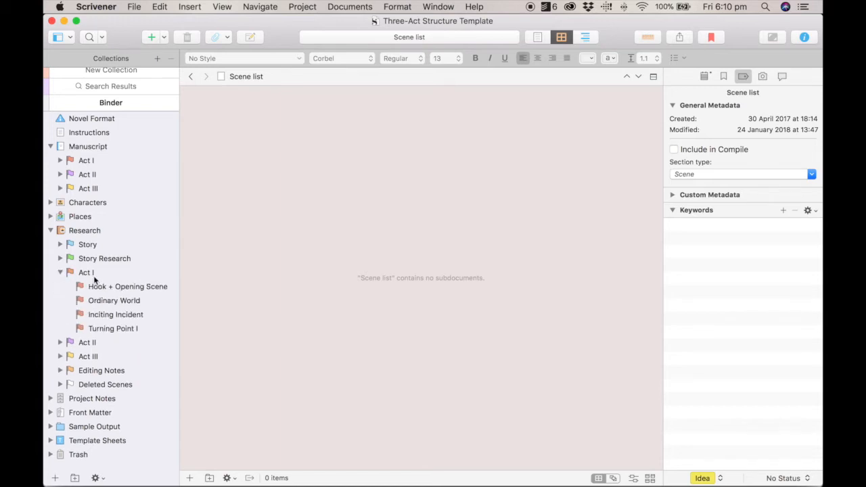
left_click(93, 274)
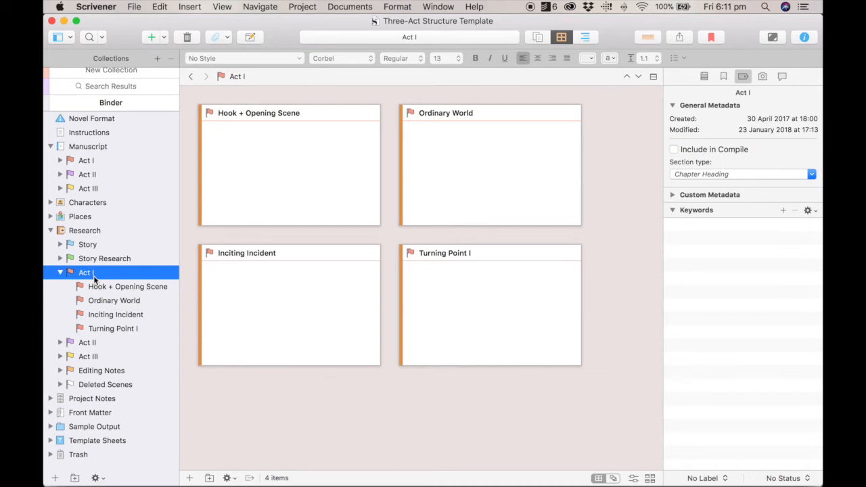
left_click(83, 287)
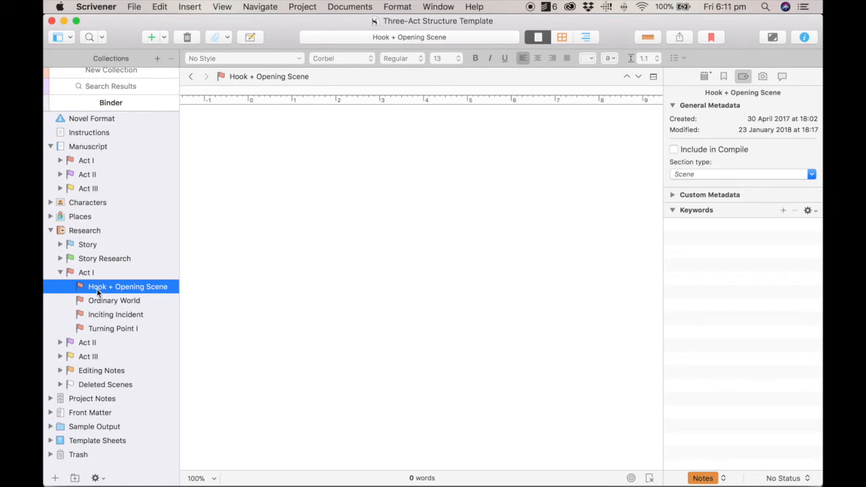
left_click(107, 303)
left_click(109, 316)
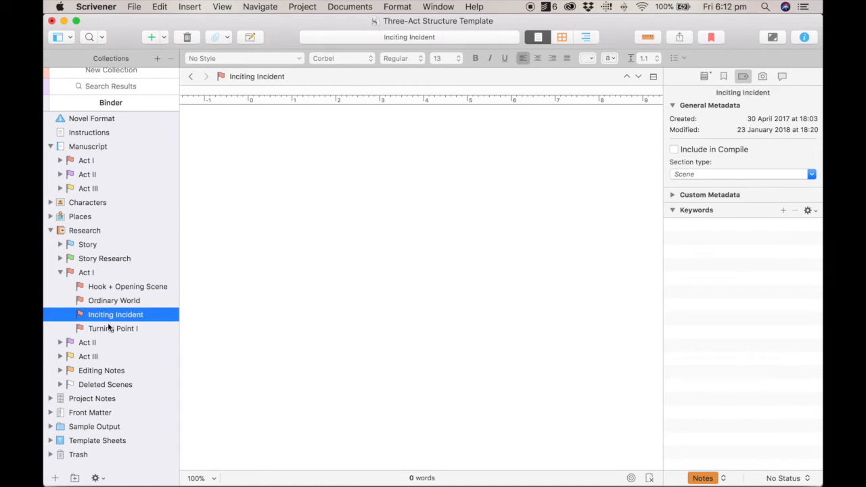
left_click(106, 329)
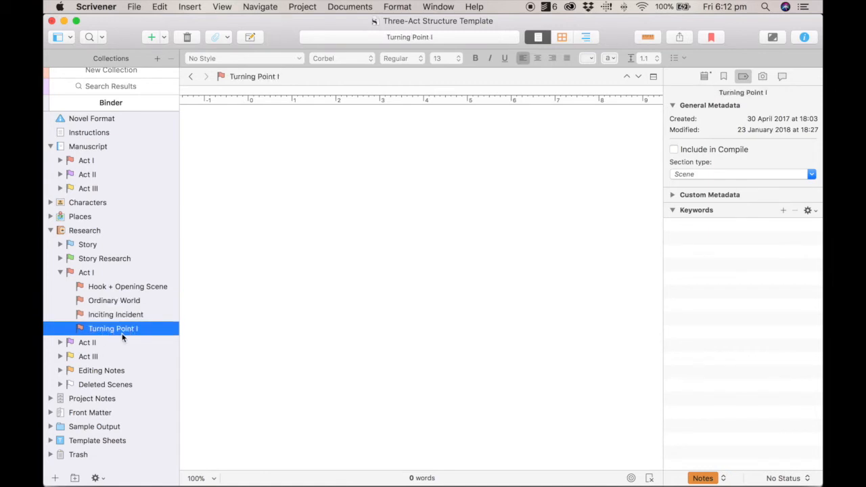
- View the Try/Fail Cycles and Midpoint documents in the Research section's Act II folder and list the contents of Act III
left_click(60, 343)
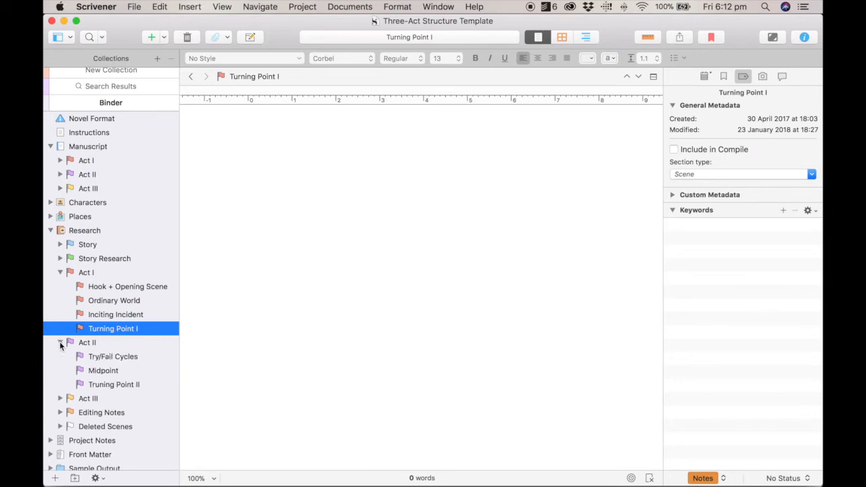
left_click(109, 359)
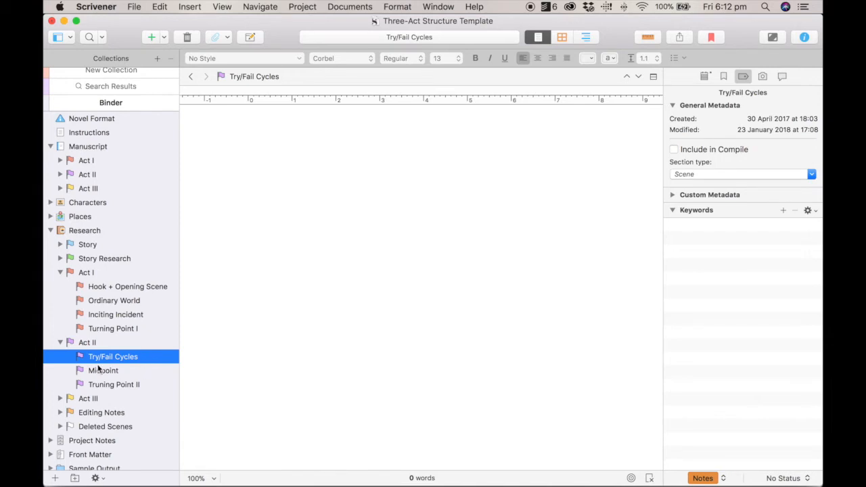
left_click(109, 373)
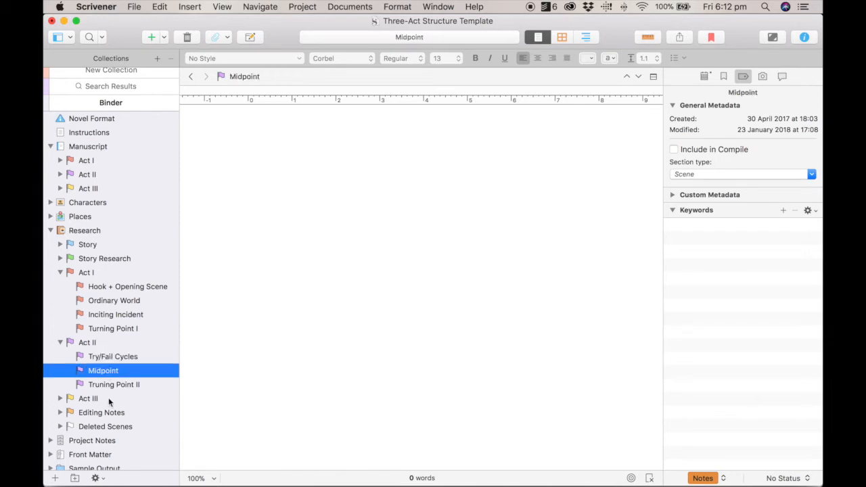
left_click(60, 399)
scroll(111, 383, "down", 2)
scroll(110, 383, "down", 1)
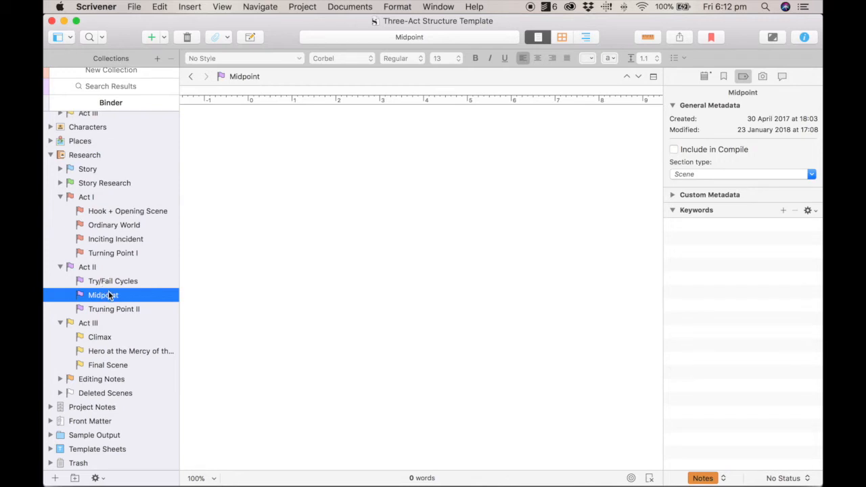
- Collapse the Act II, Act I and Act III folders in the Research section
left_click(61, 268)
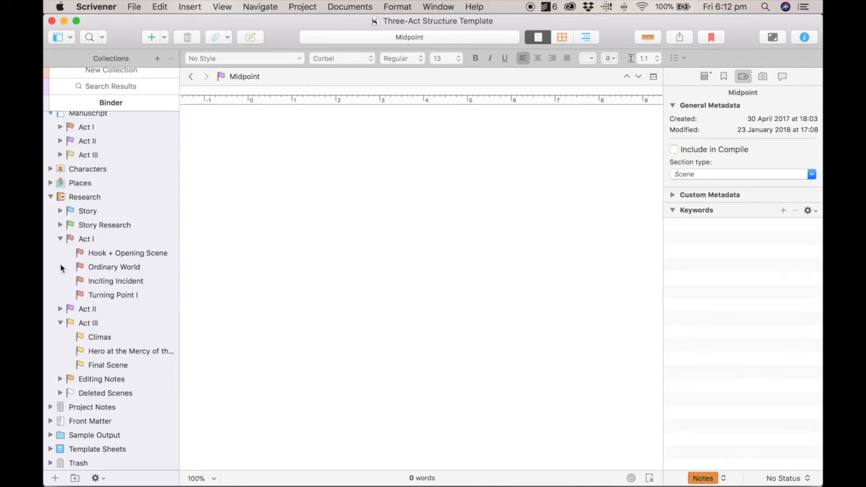
left_click(63, 240)
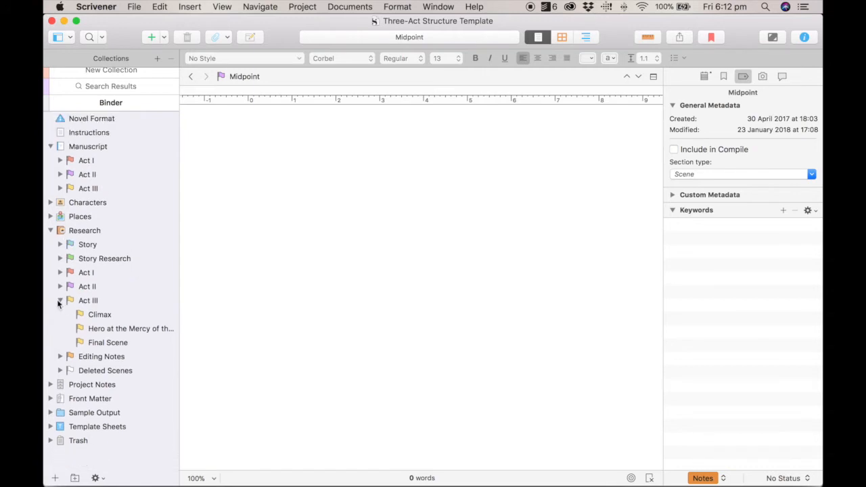
left_click(59, 300)
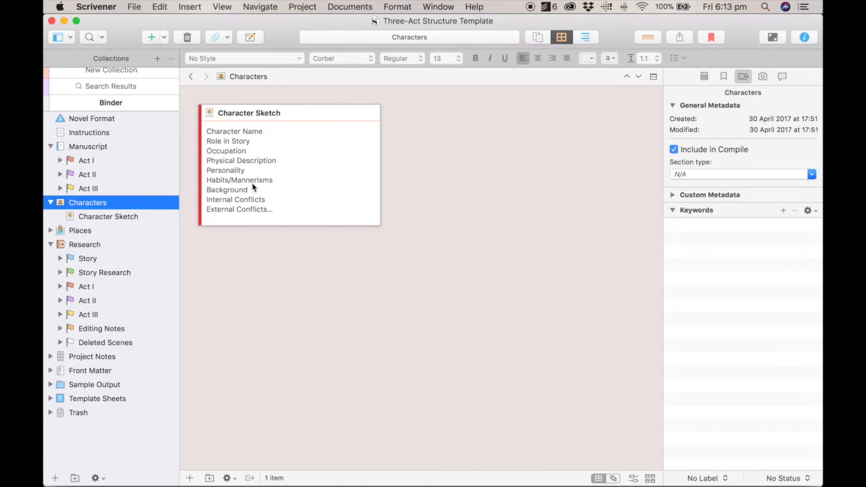
- Show the Characters folder as combined text, view its Character Sketch and add another Character Sketch to the folder
left_click(539, 38)
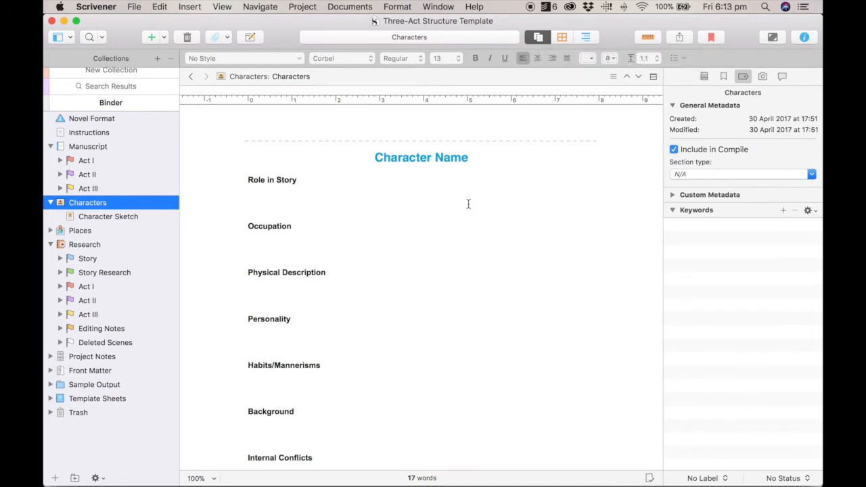
left_click(102, 217)
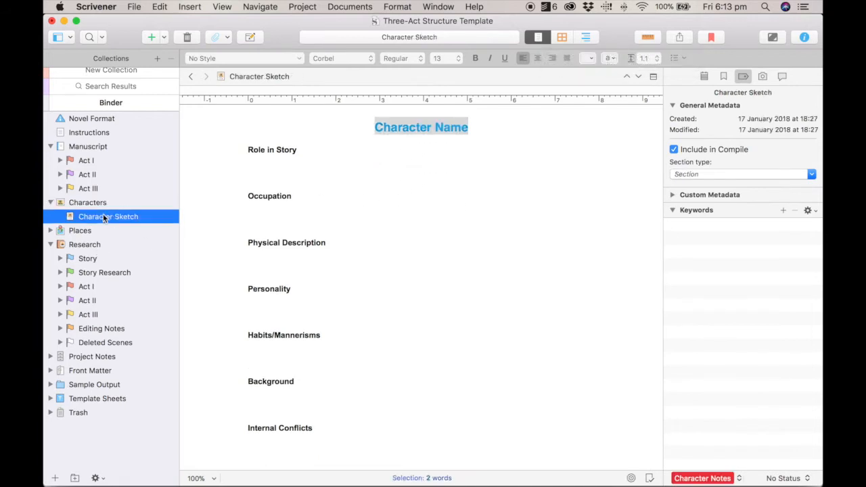
left_click(98, 205)
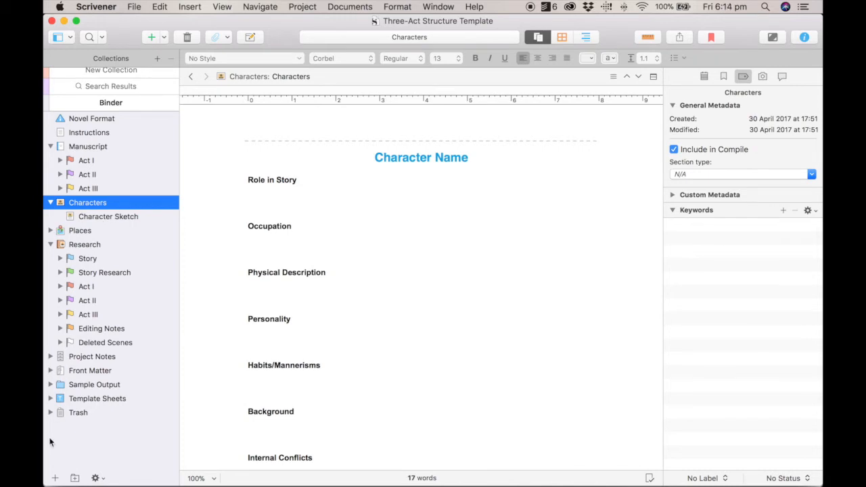
left_click(55, 479)
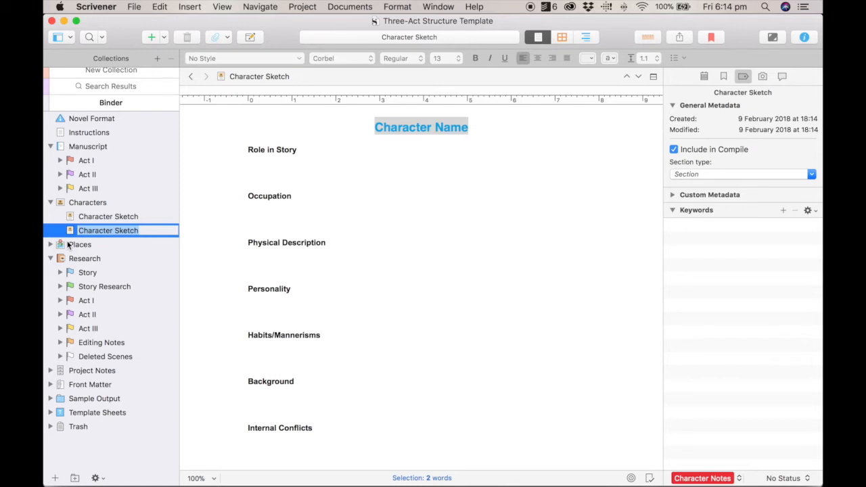
- Switch to the Immunity (v 2.0) project and open one character's document in its Characters folder
left_click(438, 7)
left_click(449, 201)
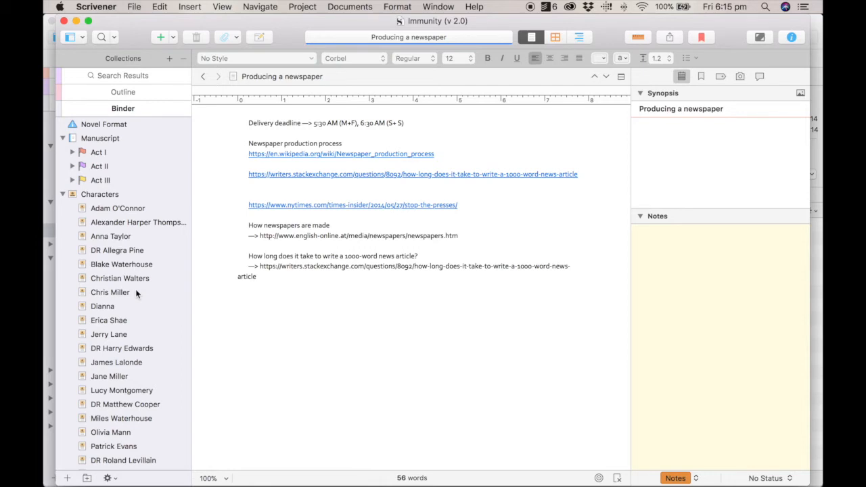
left_click(111, 335)
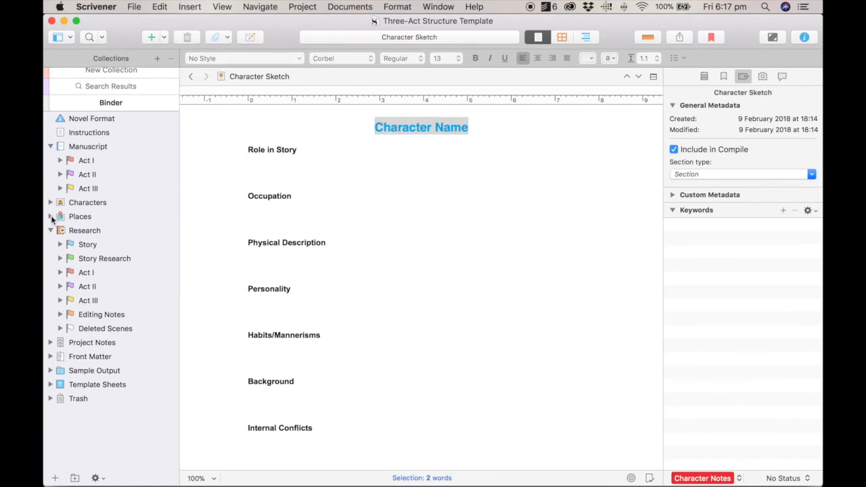
- In the template's Places folder, add another Setting Sketch and show its synopsis and notes
left_click(51, 217)
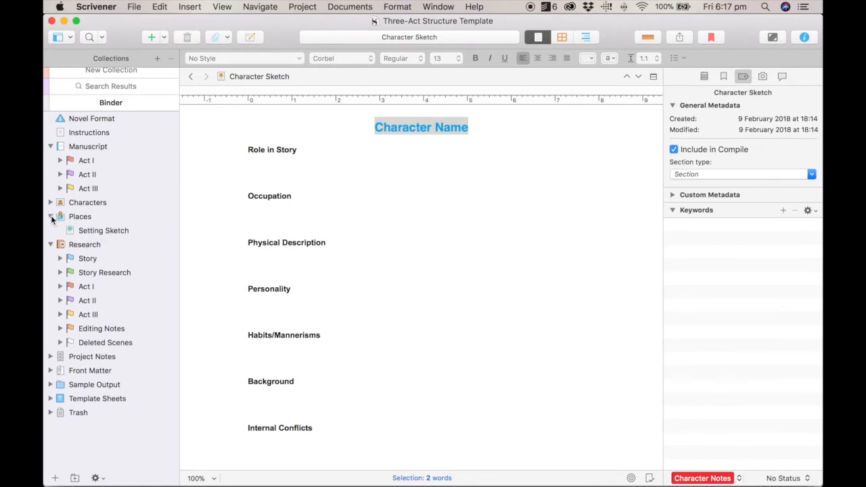
left_click(81, 217)
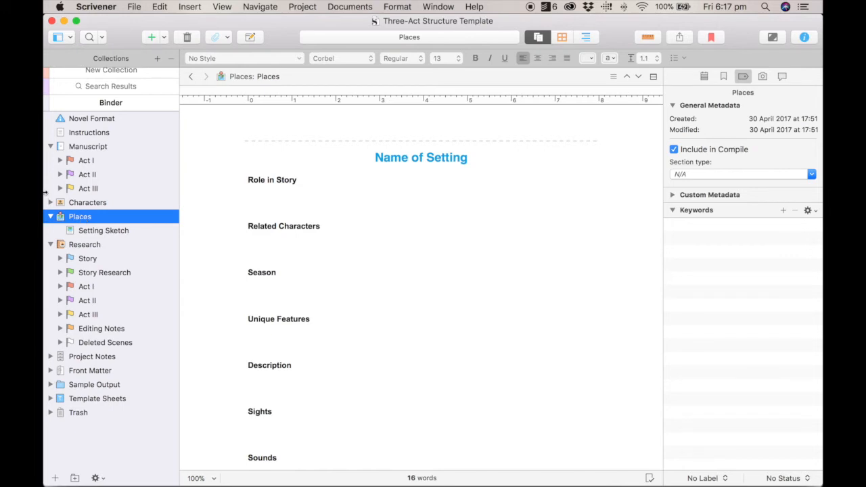
left_click(55, 479)
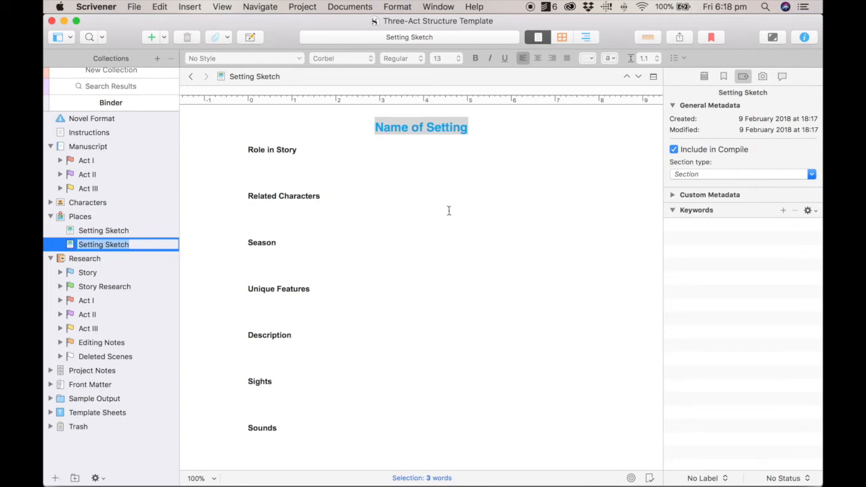
left_click(704, 76)
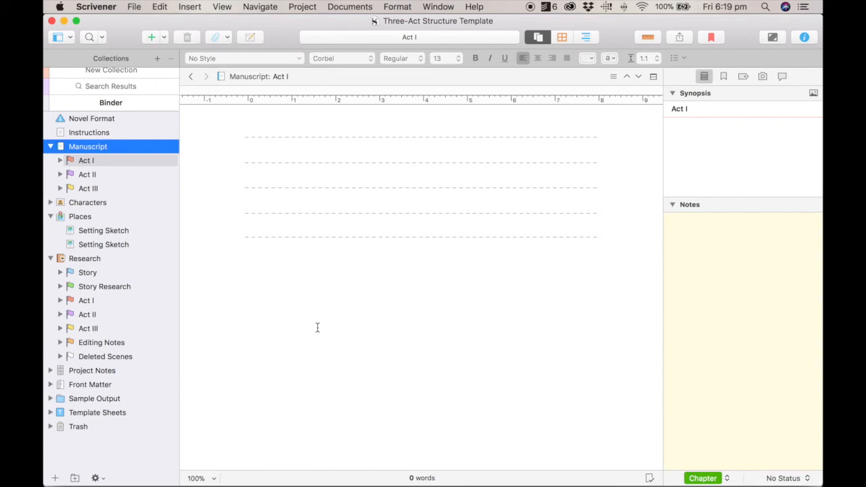
- Open the recent project "SMARTER Goal Setting, Kindle"
mouse_move(364, 477)
left_click(435, 7)
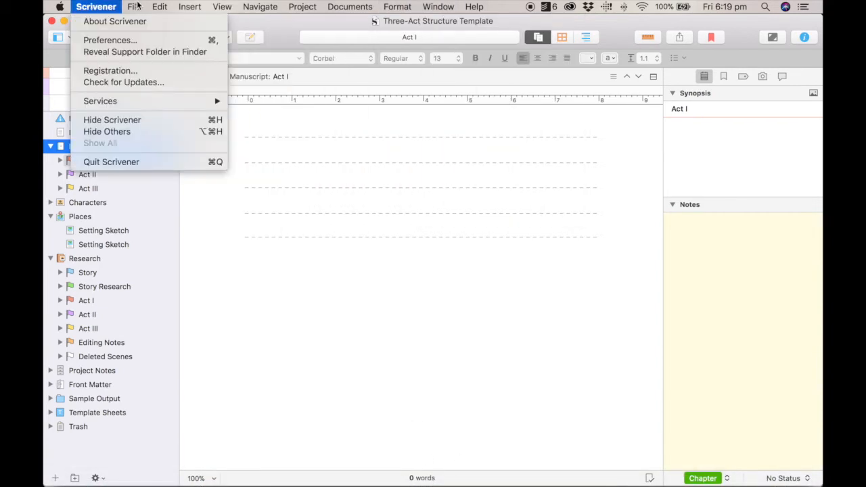
mouse_move(180, 46)
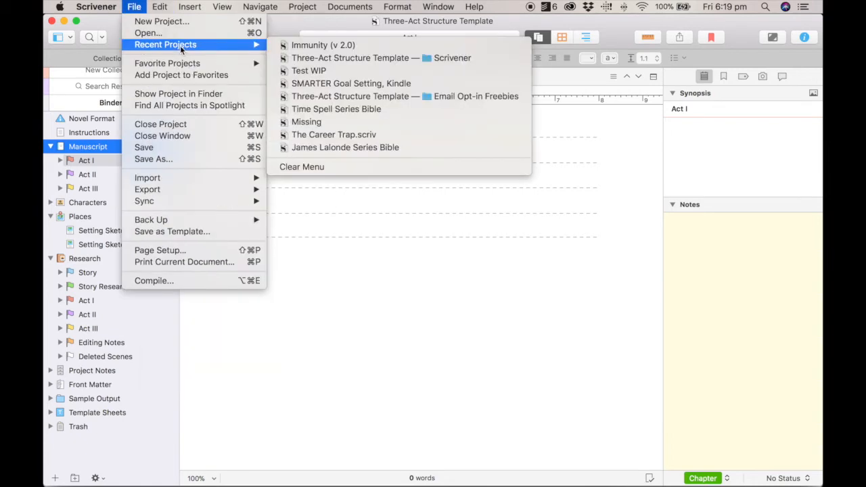
left_click(309, 83)
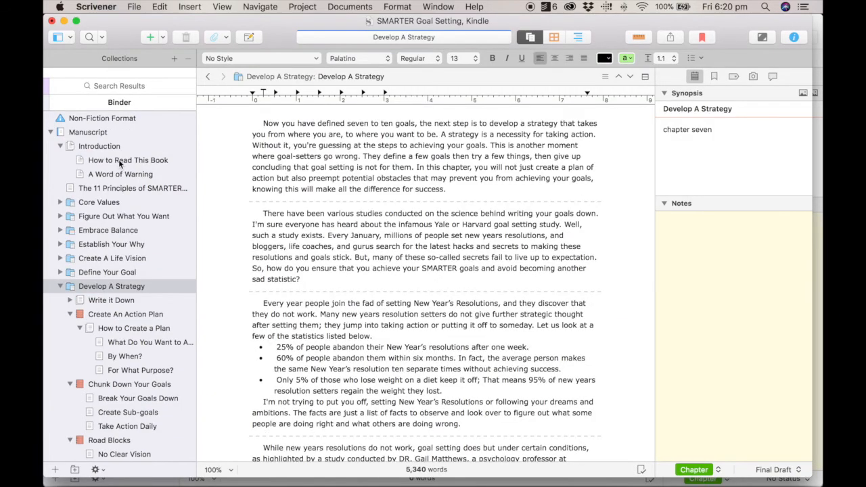
- View the whole Manuscript as combined text down to its copyright page, and find the closing documents in the project outline
left_click(115, 133)
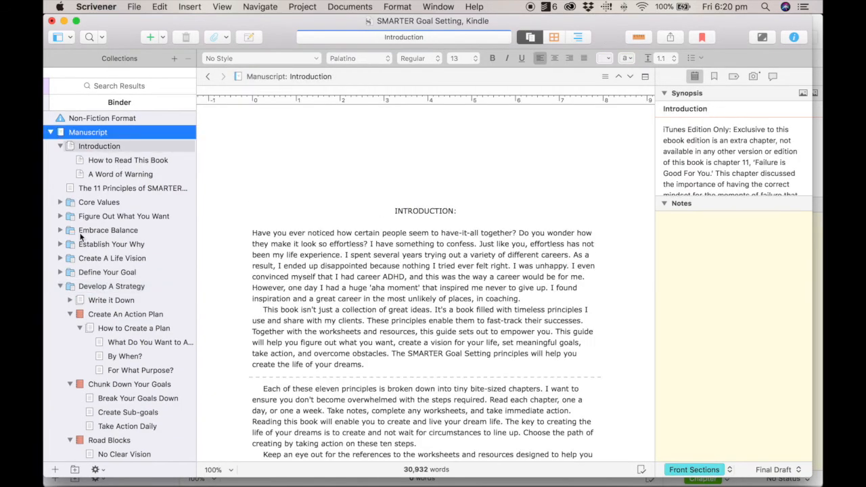
scroll(489, 304, "down", 20)
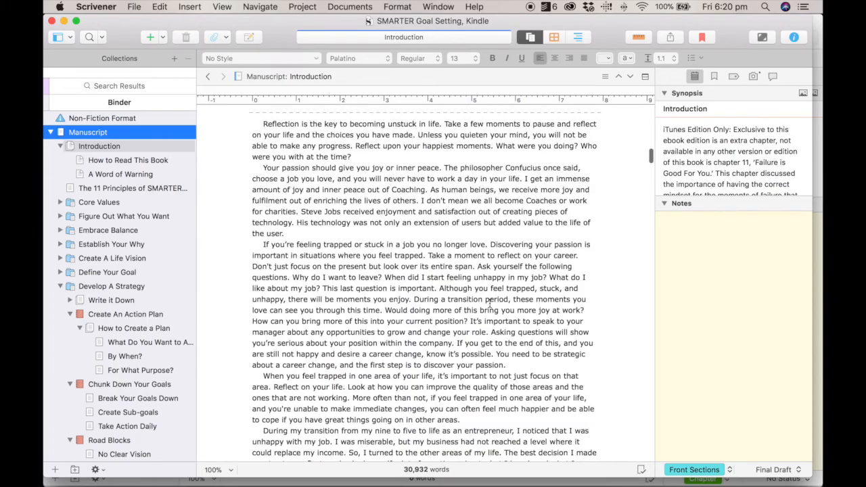
scroll(489, 304, "down", 20)
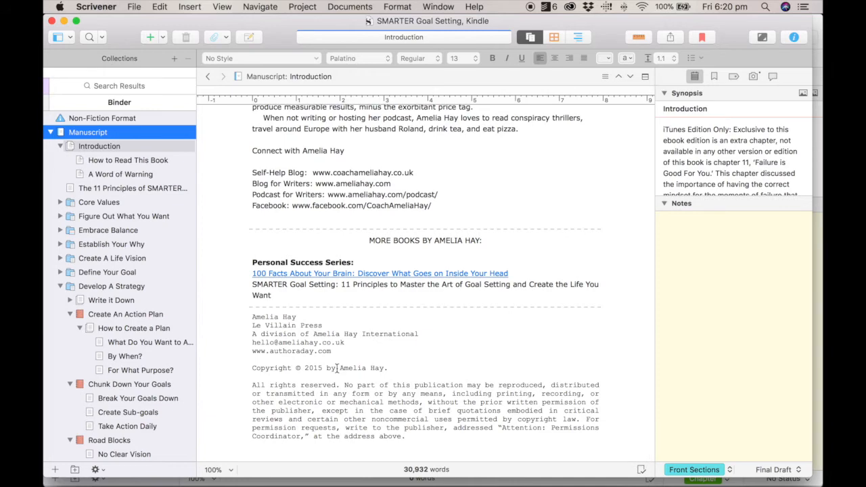
scroll(172, 312, "down", 15)
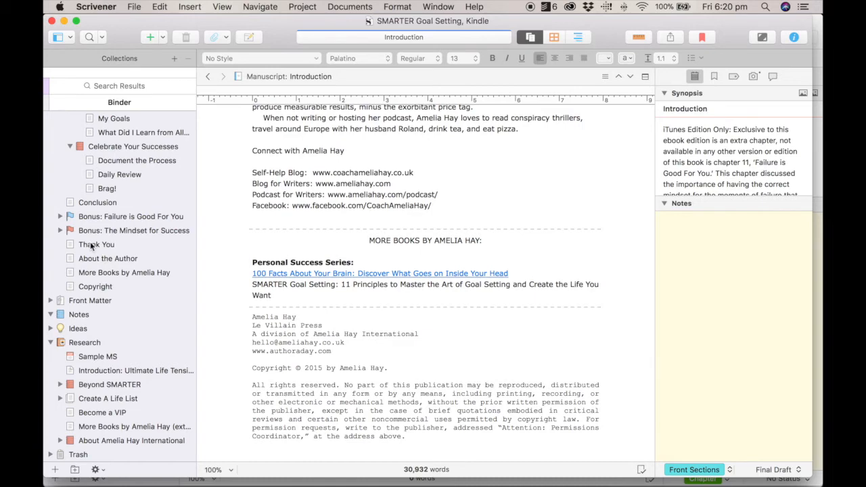
- Examine the Manuscript's back matter, viewing the Thank You document and the compile metadata of the About the Author and More Books documents
left_click(91, 244)
left_click(96, 258)
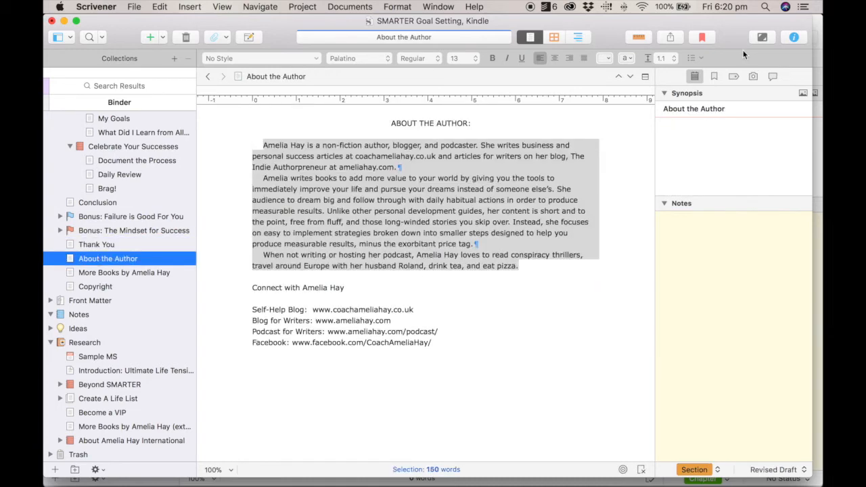
left_click(734, 77)
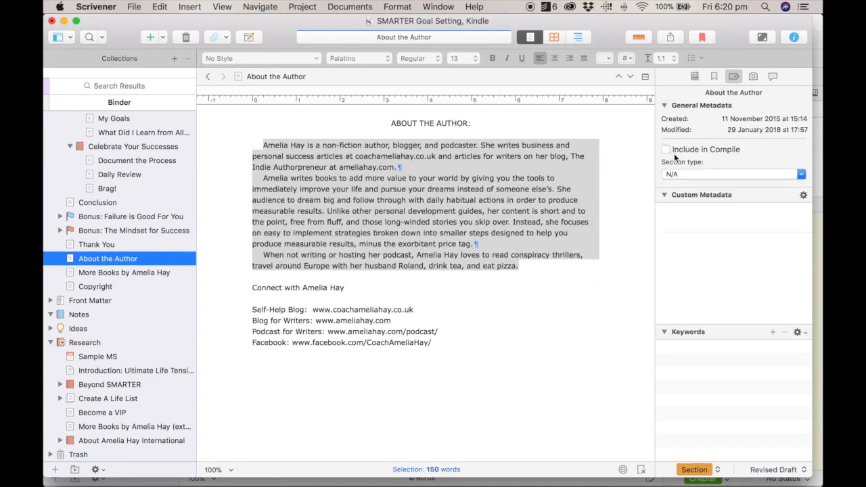
left_click(138, 273)
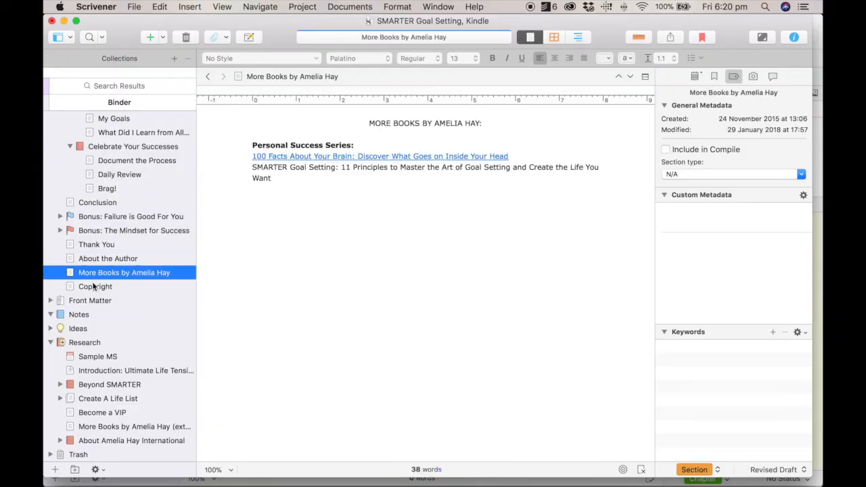
- Examine the Manuscript's combined text from the introduction through the action plan chapters, alongside its chapter outline
left_click(96, 287)
scroll(138, 179, "up", 10)
scroll(138, 180, "up", 5)
left_click(88, 132)
scroll(409, 271, "down", 15)
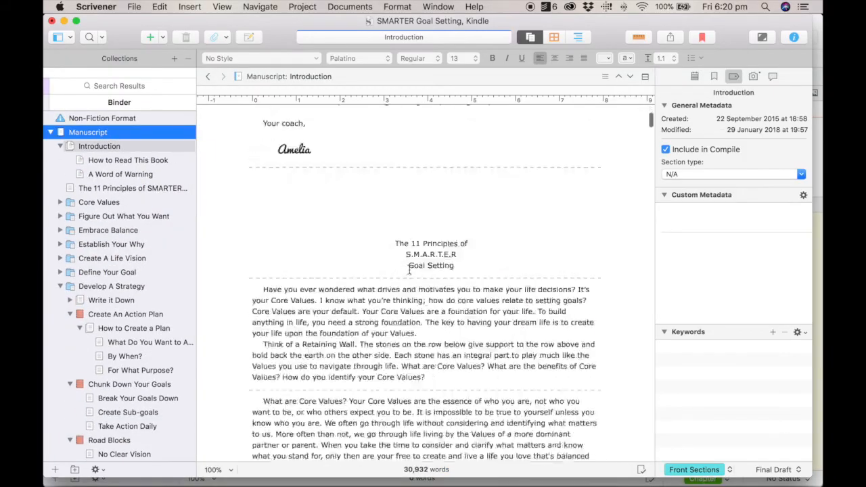
scroll(409, 271, "down", 15)
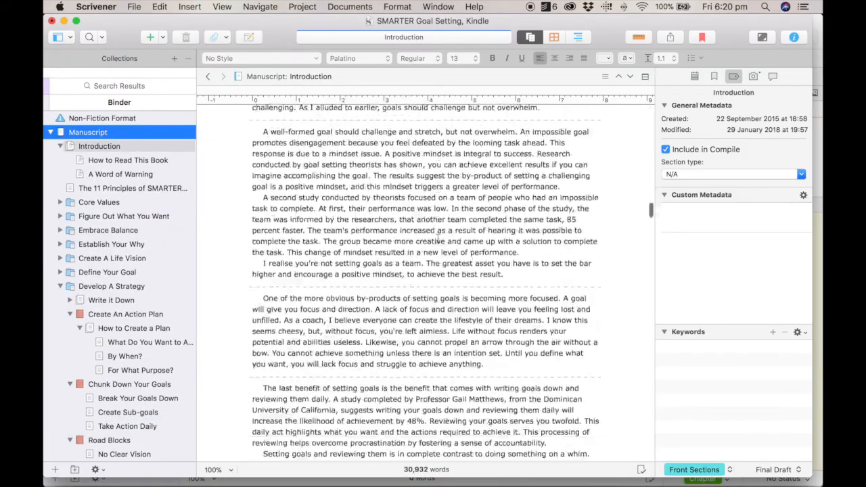
scroll(438, 241, "down", 1)
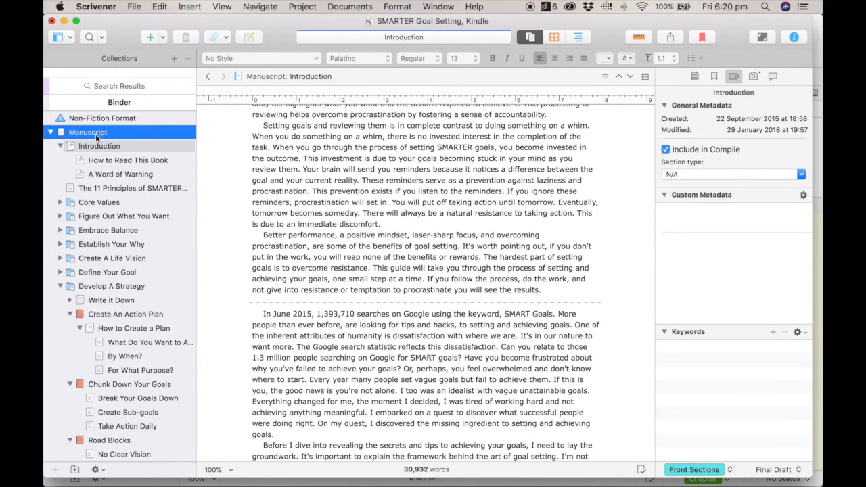
scroll(130, 326, "down", 10)
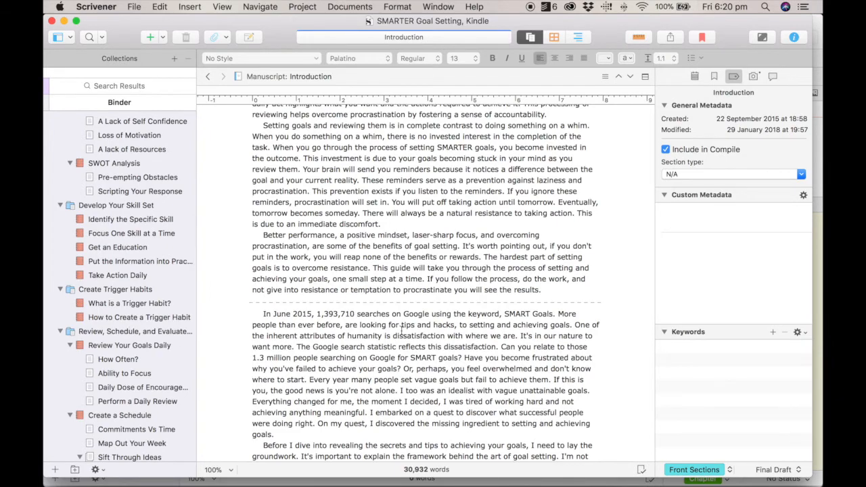
scroll(381, 319, "down", 10)
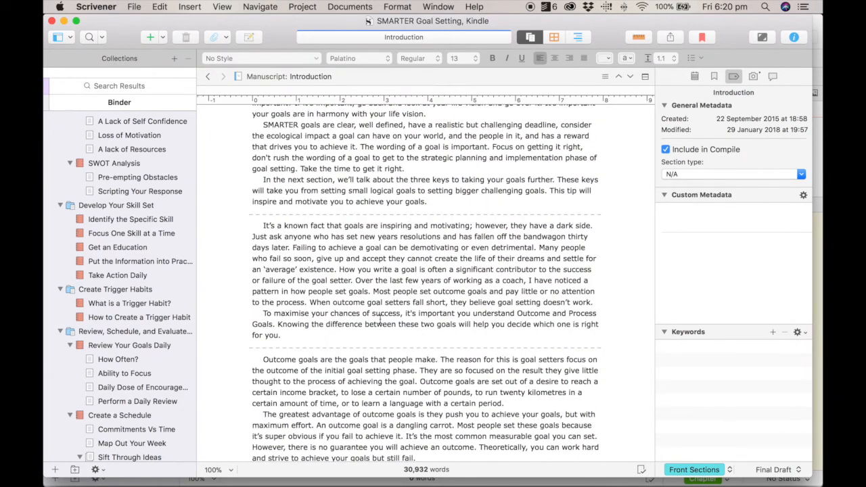
scroll(401, 244, "down", 10)
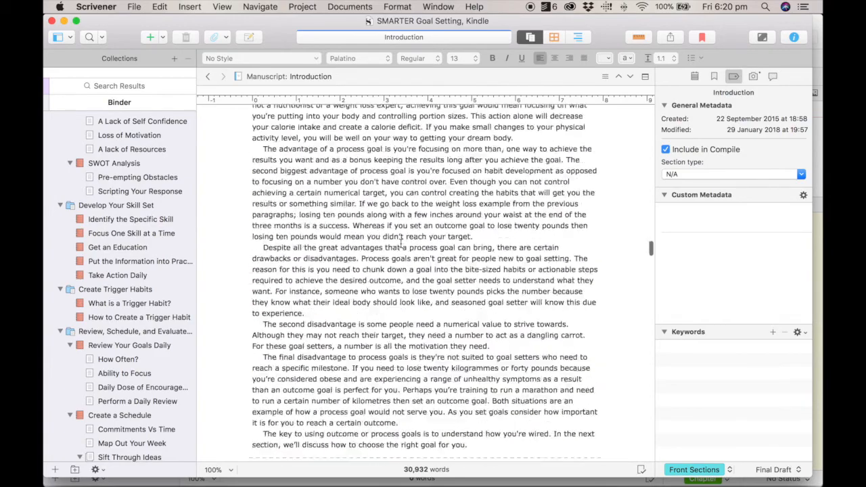
scroll(401, 244, "down", 10)
scroll(71, 316, "up", 10)
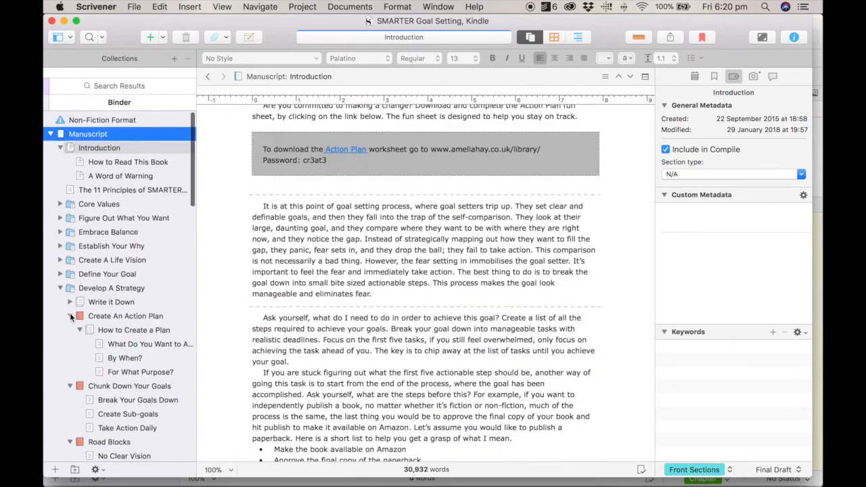
- View the Introduction and How to Read This Book documents, and close the SMARTER Goal Setting project
left_click(79, 149)
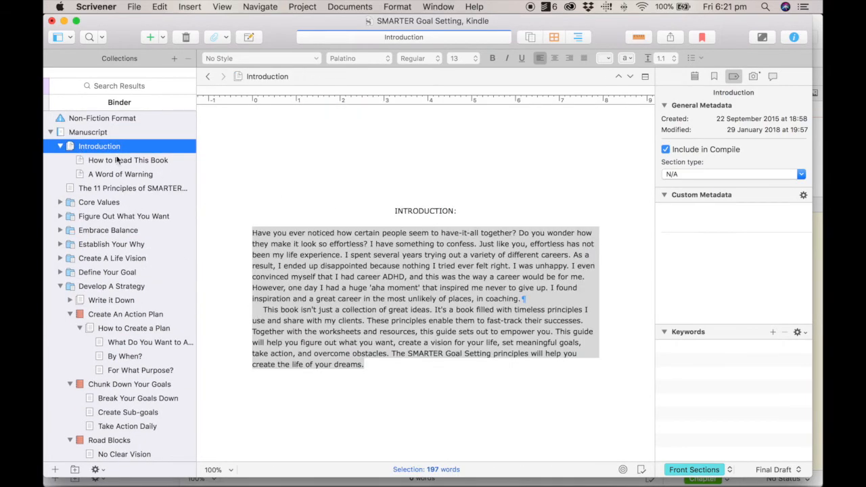
left_click(119, 160)
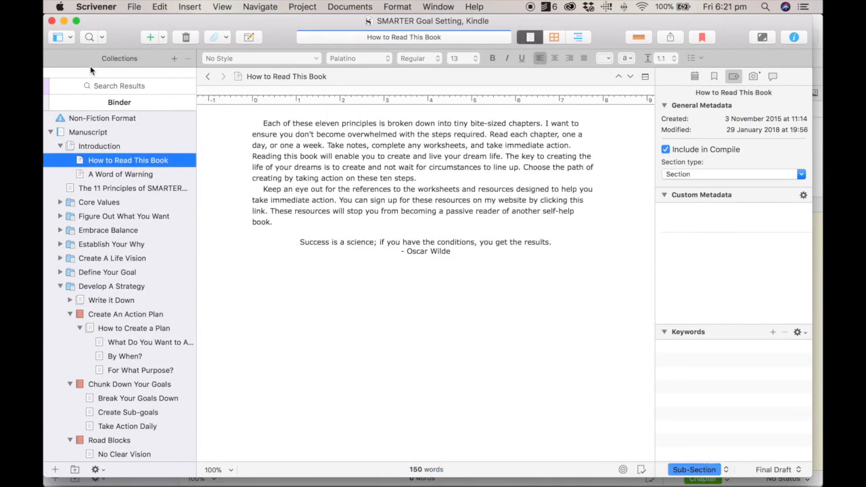
left_click(52, 22)
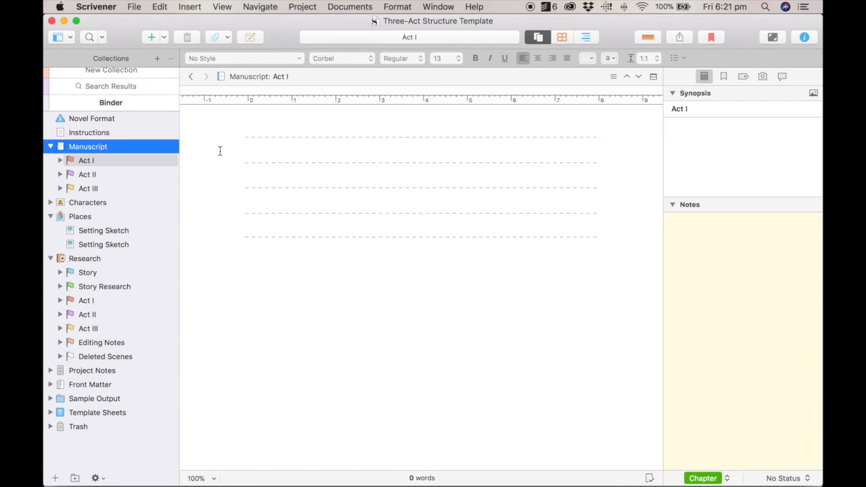
- Open the scene inside Act I of the template's Manuscript and show its metadata
left_click(90, 160)
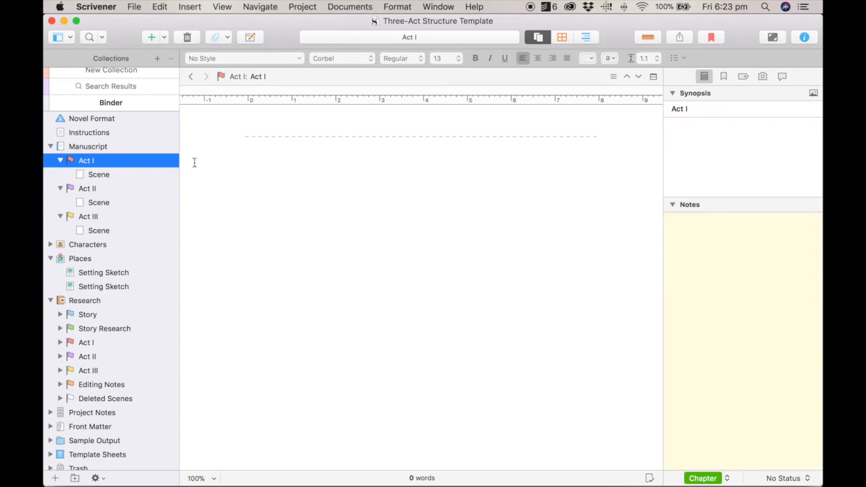
left_click(100, 175)
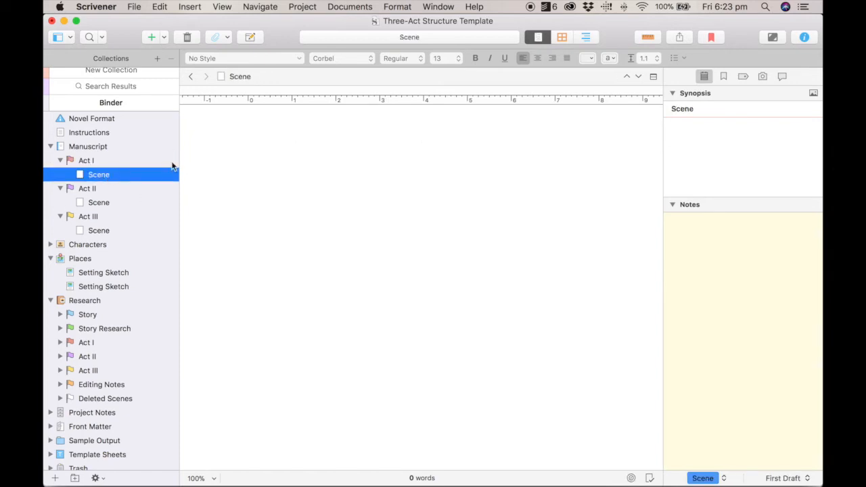
left_click(743, 76)
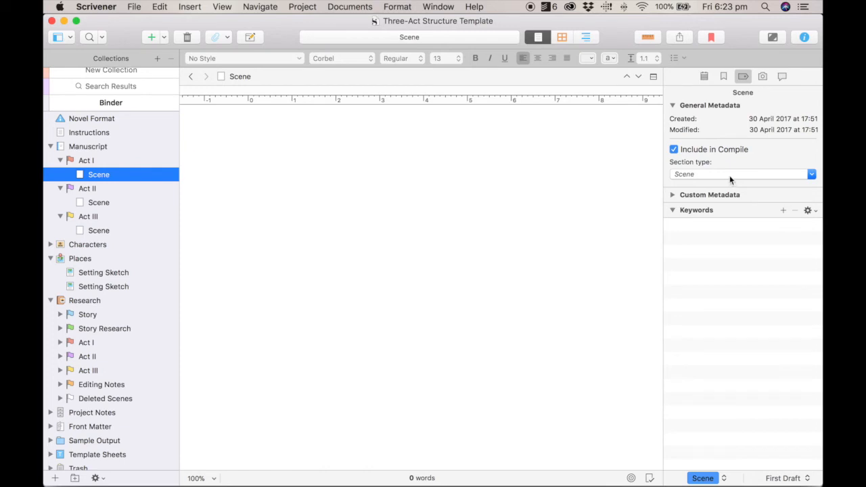
- Add a new untitled text document directly after the existing scene in Act I
left_click(99, 176)
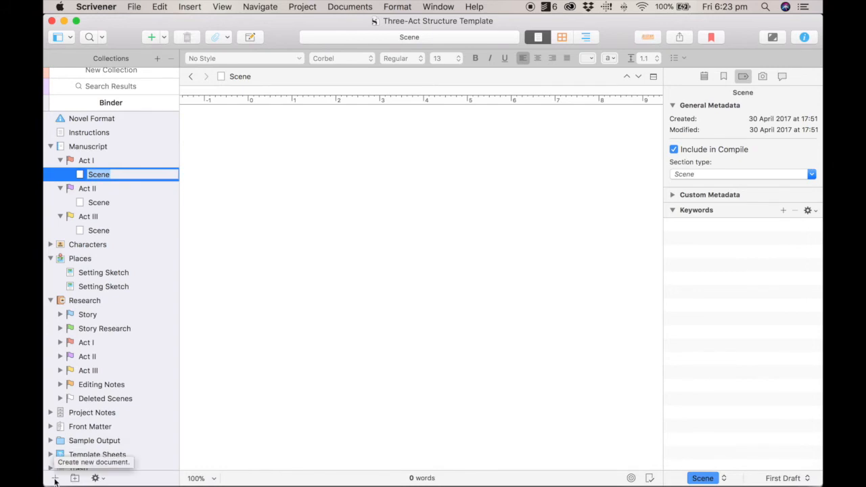
left_click(55, 479)
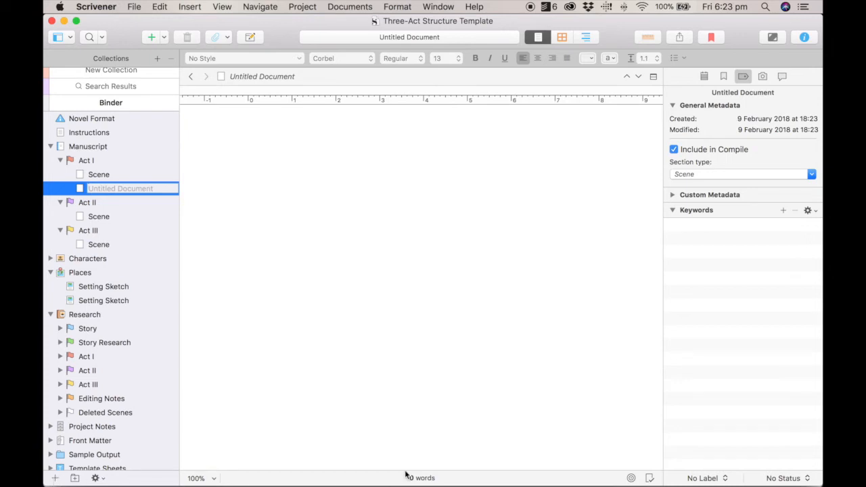
left_click(287, 215)
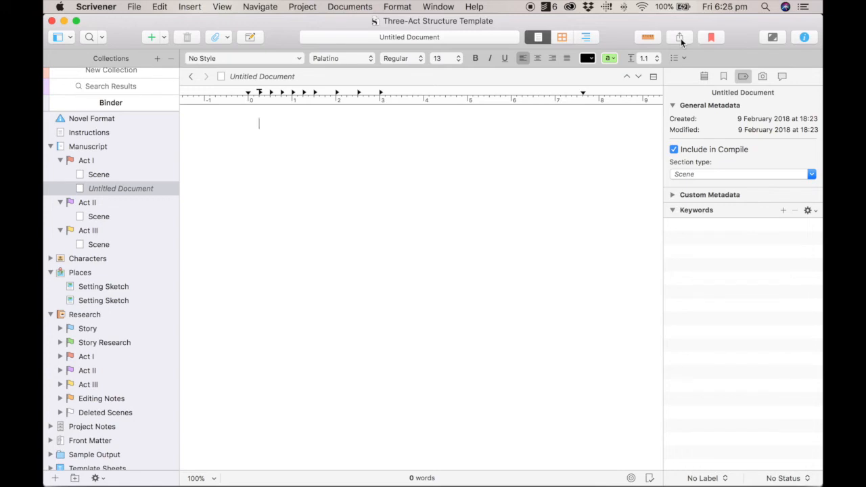
left_click(118, 187)
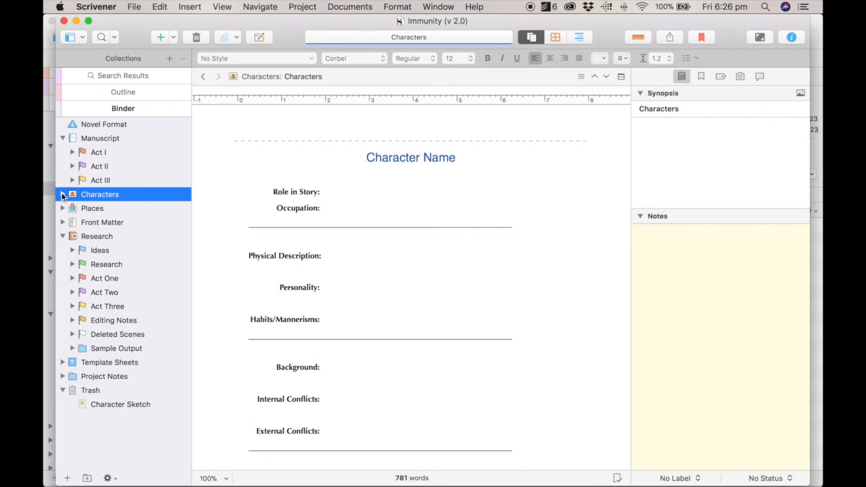
- In the Immunity (v 2.0) project, expand the Manuscript's Act I and look through its list of scenes
left_click(72, 153)
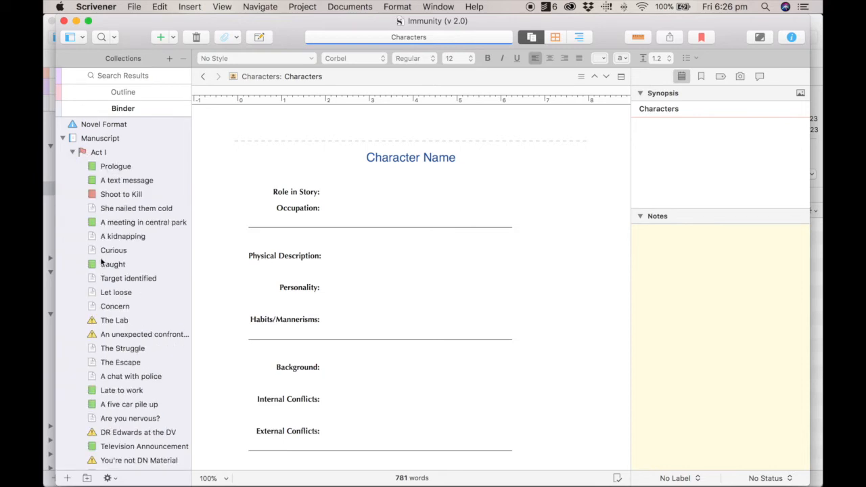
scroll(103, 262, "down", 5)
scroll(103, 263, "up", 5)
scroll(121, 172, "down", 2)
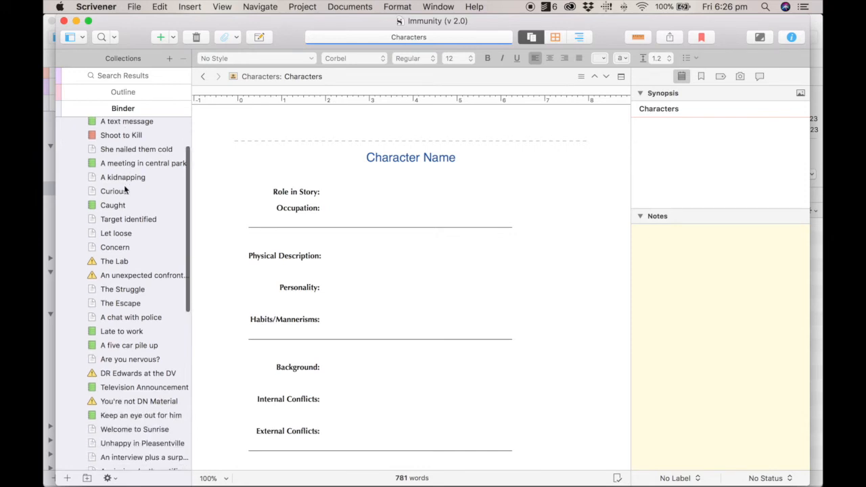
scroll(122, 180, "up", 2)
scroll(124, 188, "down", 3)
scroll(124, 188, "down", 5)
scroll(125, 188, "up", 6)
scroll(125, 190, "down", 3)
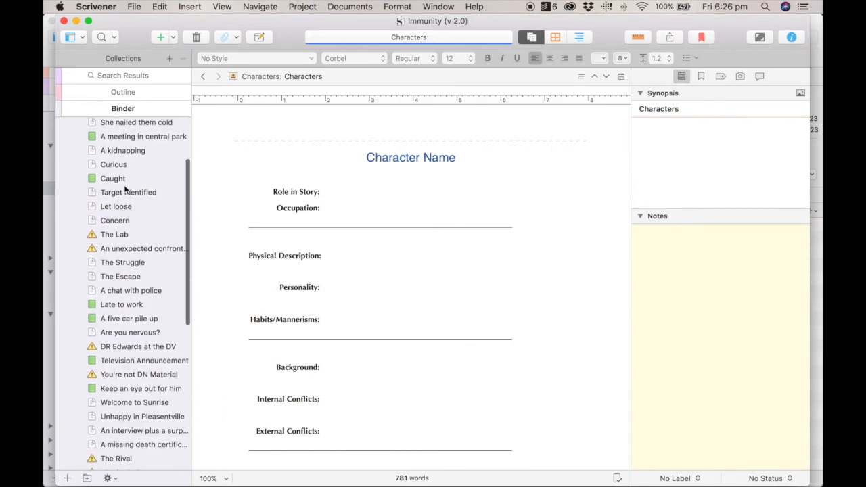
scroll(124, 189, "up", 3)
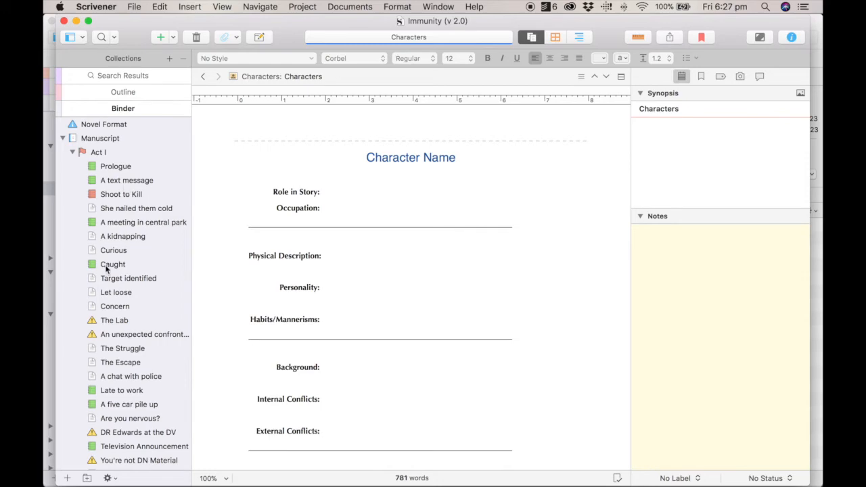
scroll(105, 269, "down", 10)
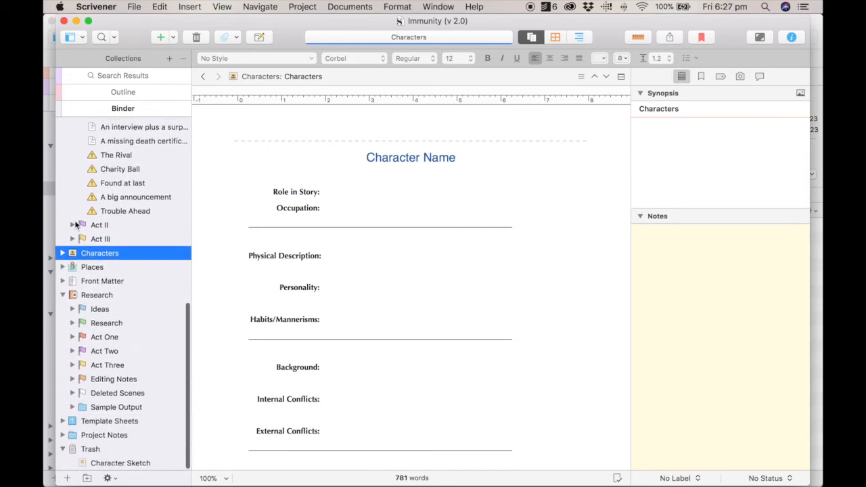
- Expand Act II of the Immunity manuscript and look through its scenes
left_click(73, 224)
scroll(118, 228, "down", 10)
scroll(73, 236, "down", 5)
scroll(73, 236, "up", 3)
scroll(73, 236, "down", 10)
scroll(72, 236, "up", 5)
scroll(72, 236, "up", 3)
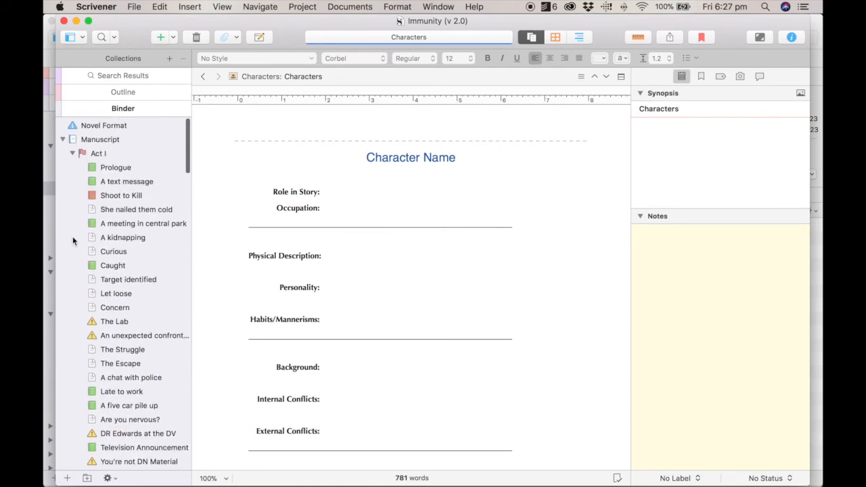
- Switch back to the Three-Act Structure Template project and show the synopsis and notes of Act I's documents
left_click(454, 6)
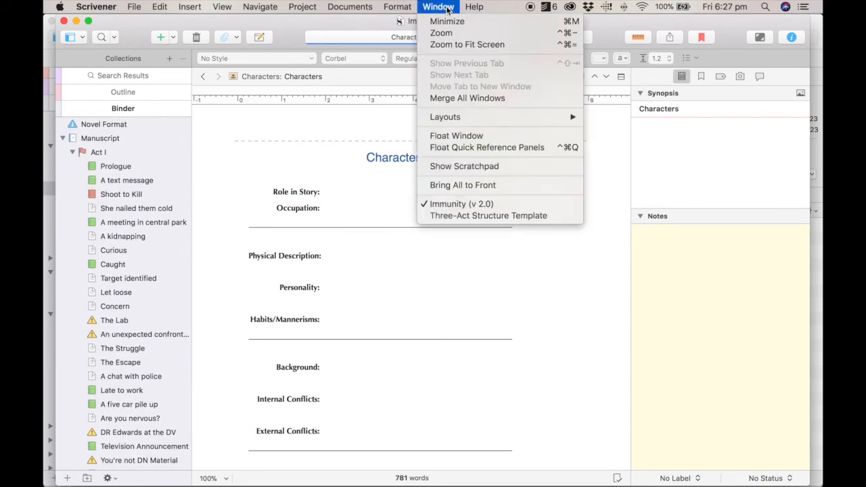
left_click(448, 221)
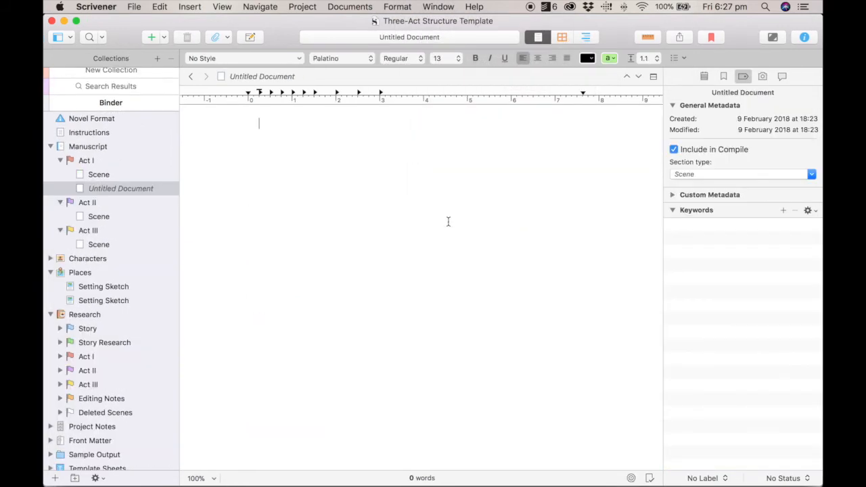
left_click(703, 77)
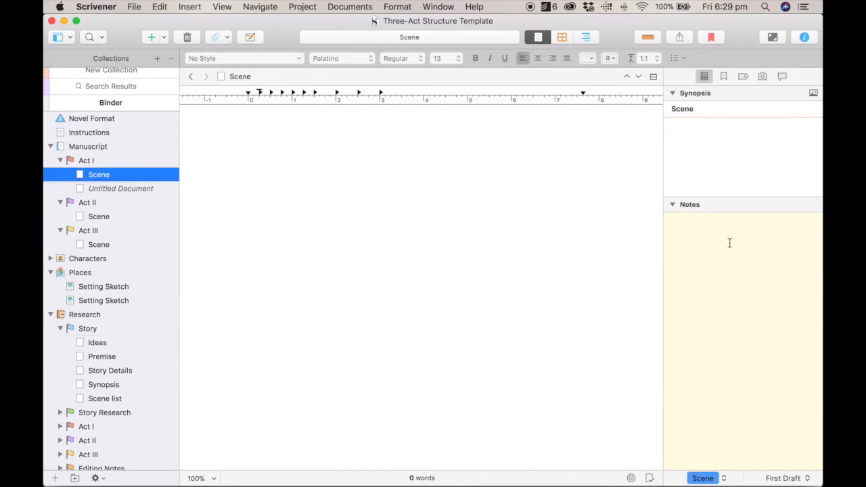
left_click(767, 308)
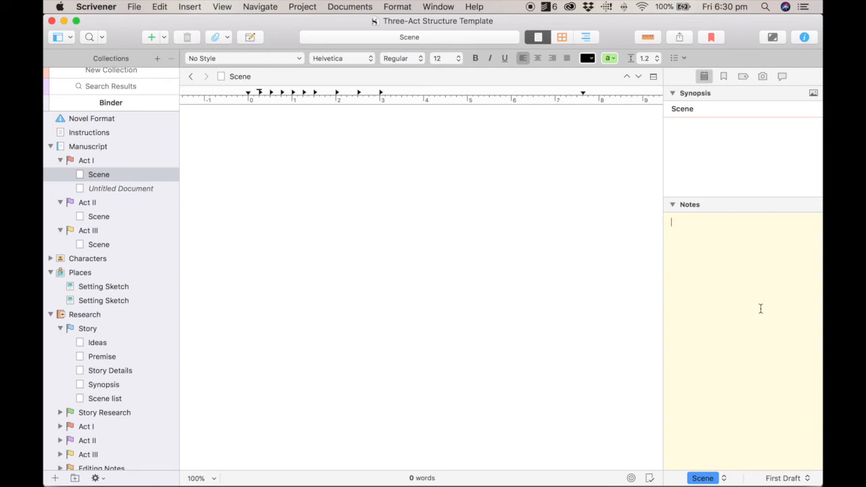
left_click(100, 192)
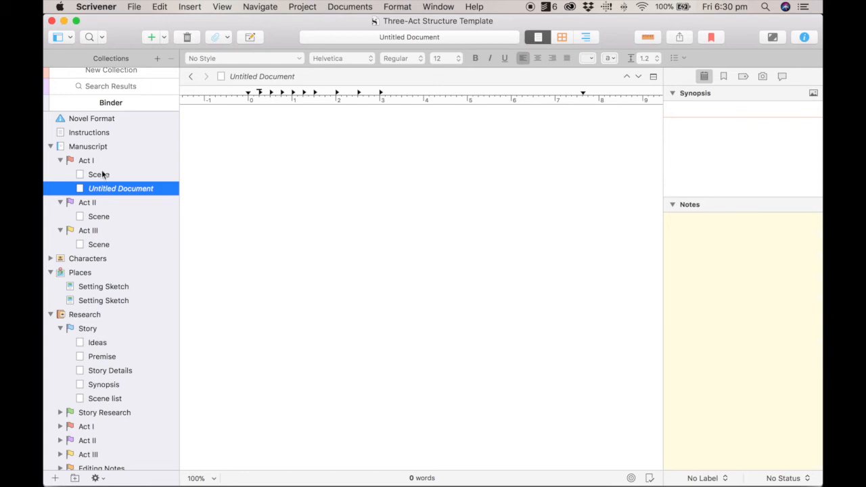
left_click(91, 178)
left_click(720, 269)
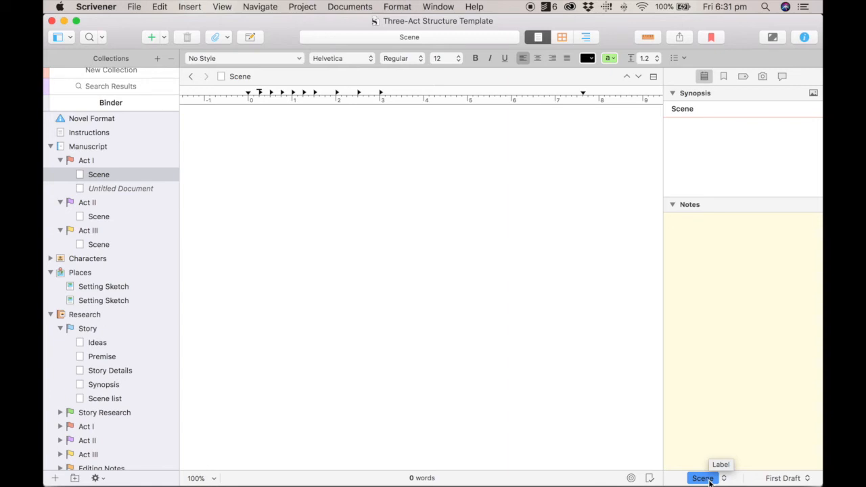
- Set the status of the Act I scene to To Do
left_click(779, 479)
left_click(779, 479)
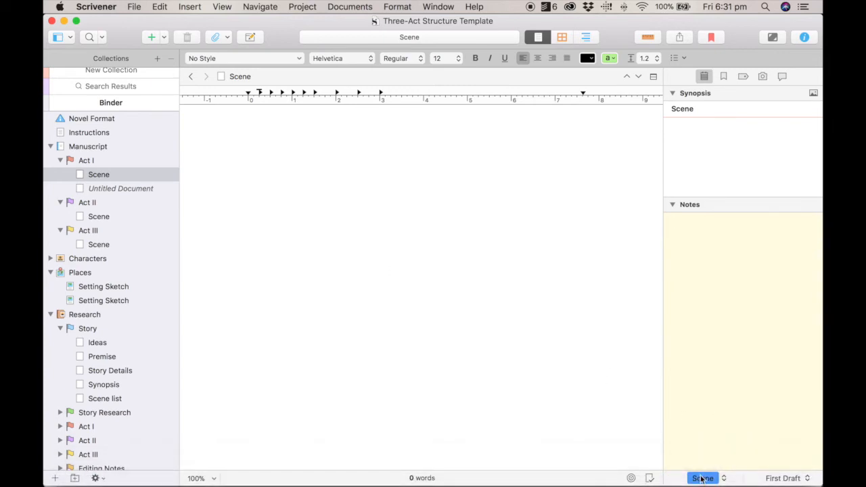
left_click(80, 162)
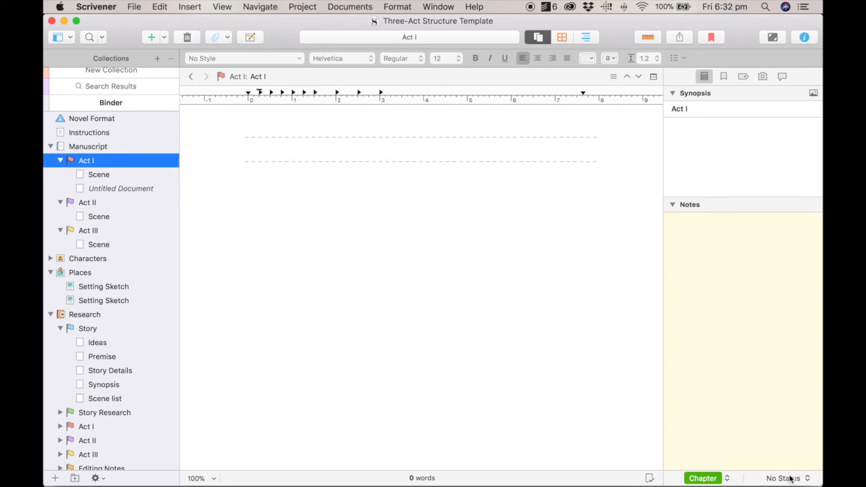
key("Down")
left_click(768, 479)
left_click(767, 398)
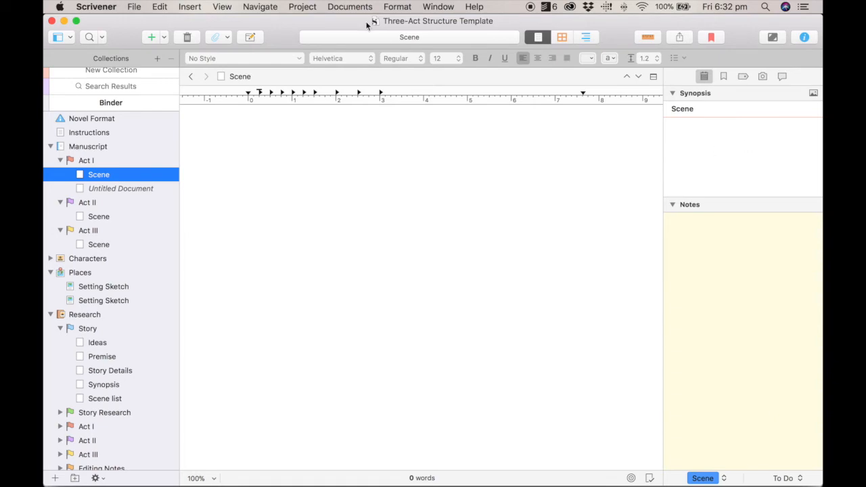
- Switch to the Immunity (v 2.0) project and look through the status options available for the Prologue
left_click(453, 7)
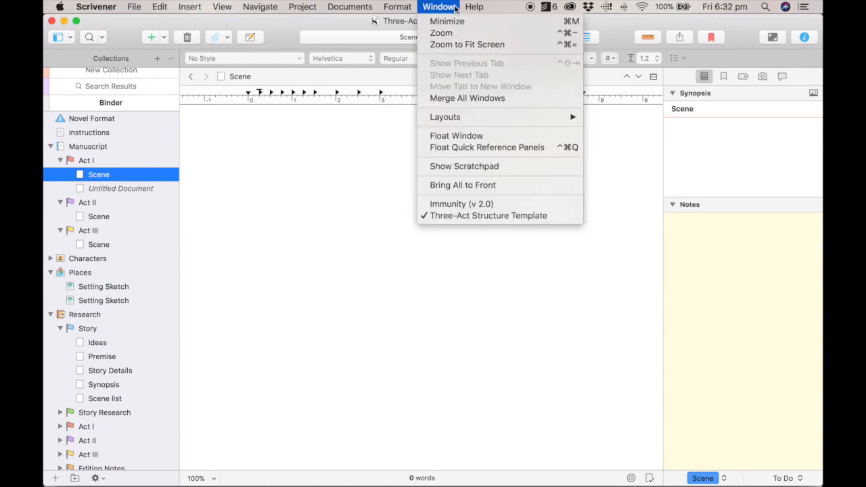
left_click(490, 203)
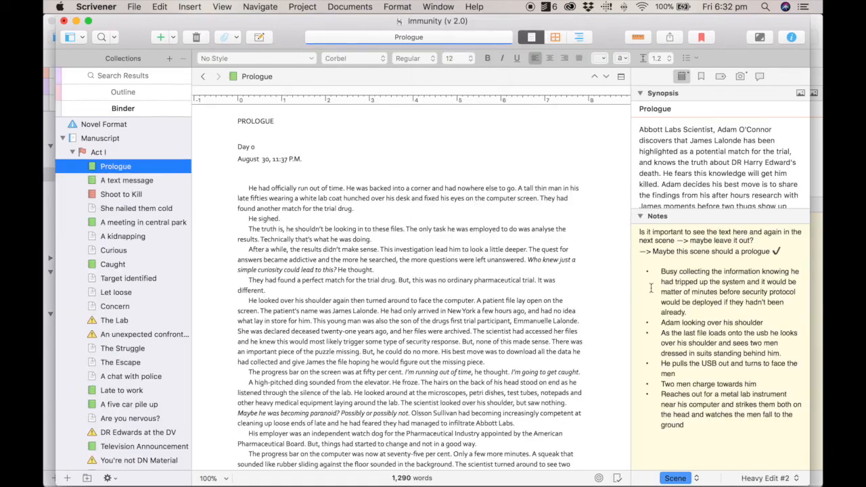
left_click(777, 478)
scroll(773, 453, "down", 5)
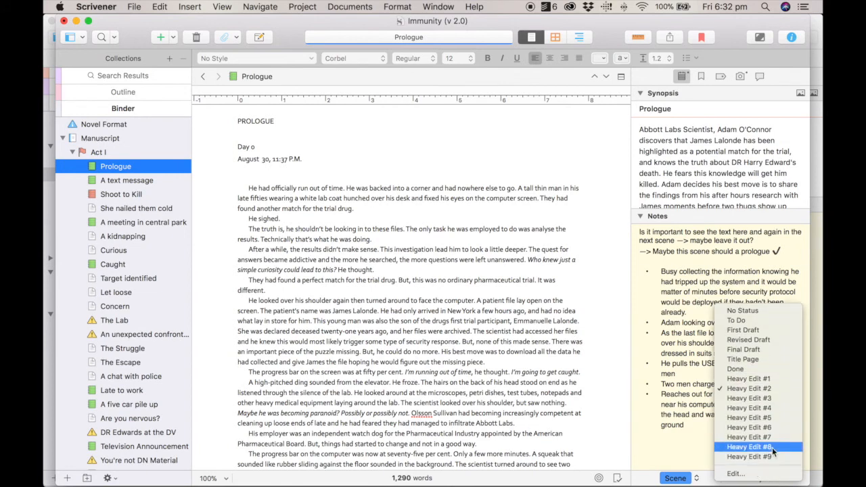
- Keep the Prologue's status at Heavy Edit #2 and briefly view the Three-Act Structure Template project before returning to Immunity (v 2.0)
left_click(762, 389)
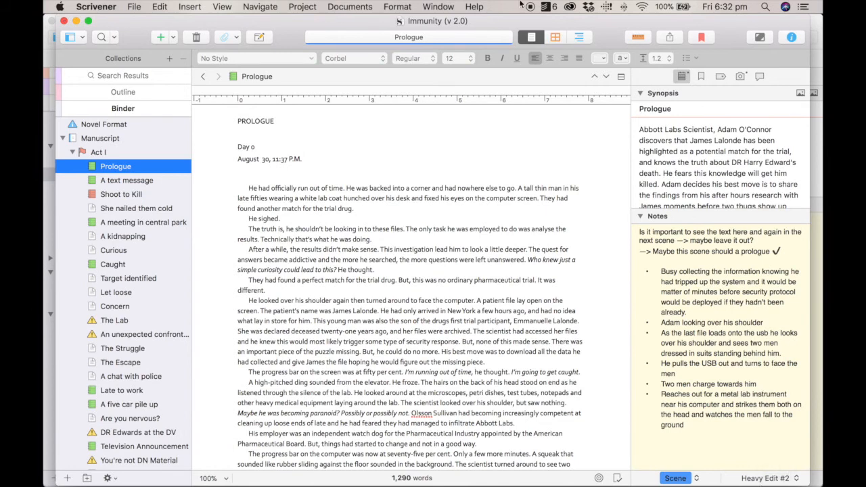
left_click(436, 7)
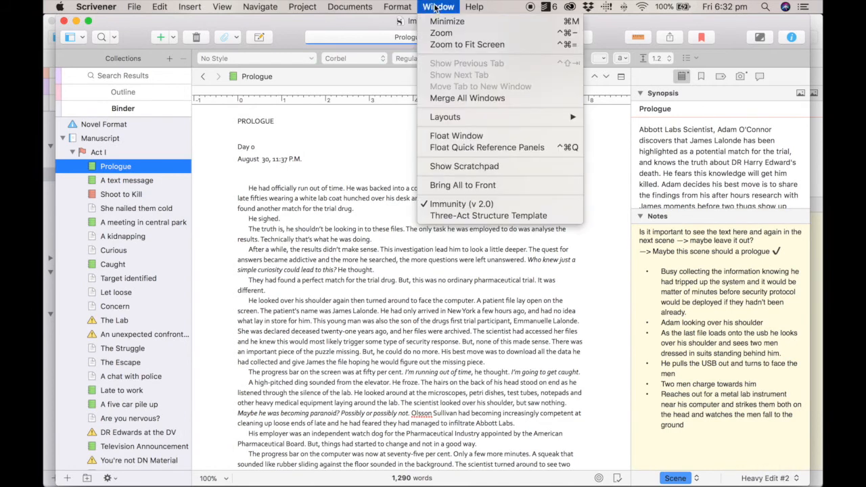
left_click(476, 217)
left_click(439, 6)
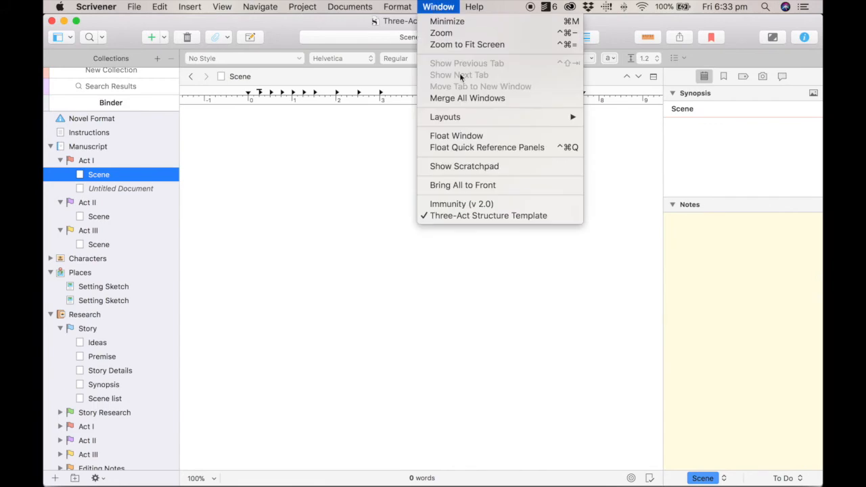
left_click(471, 204)
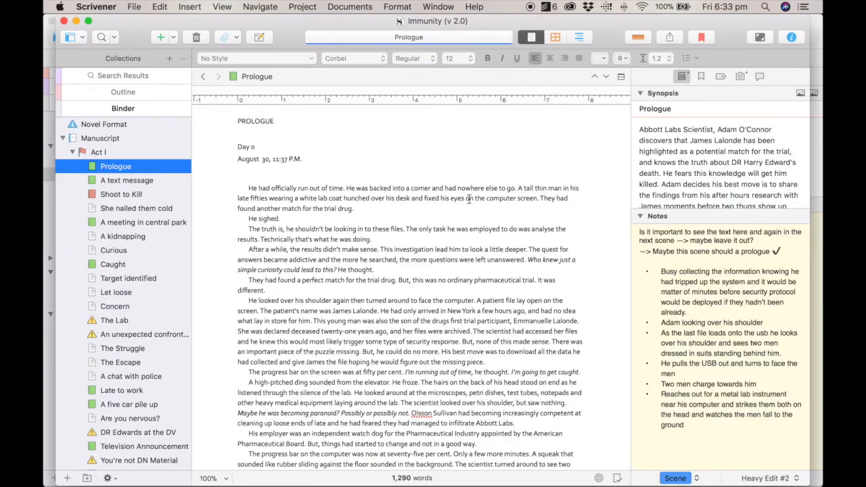
- Show the Prologue's snapshots and compare the opening of the Heavy Edit #2 snapshot with the current text
left_click(741, 77)
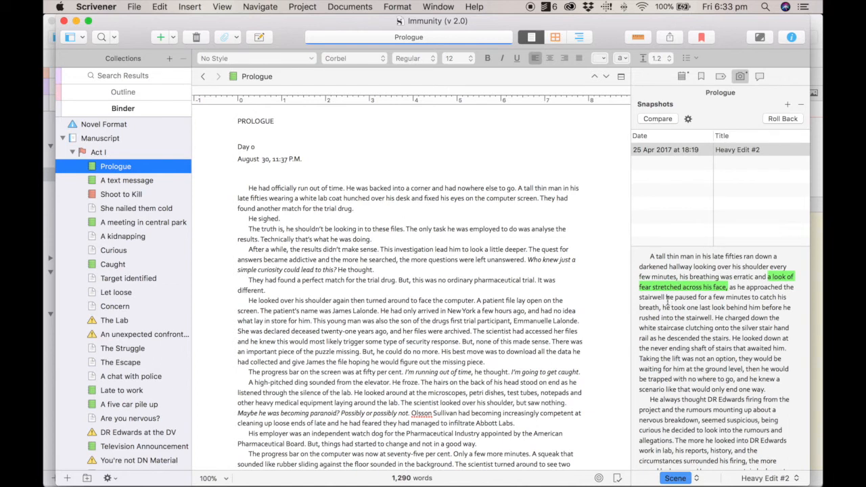
left_click_drag(641, 256, 738, 259)
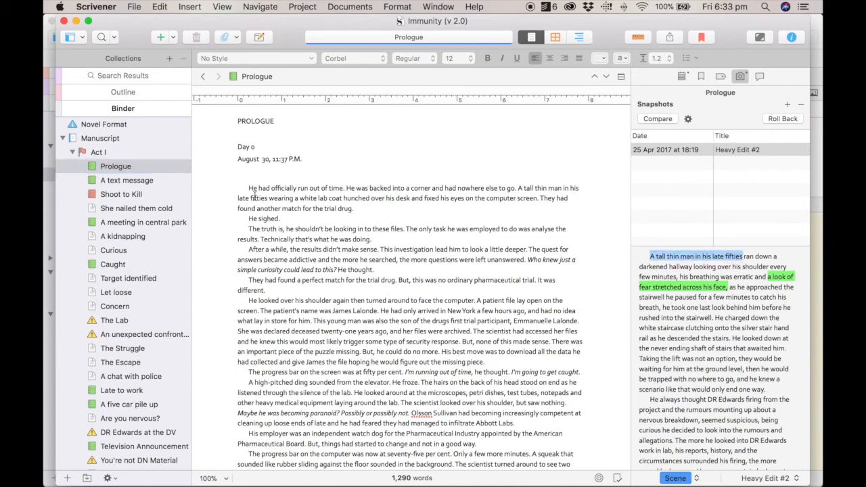
left_click_drag(245, 190, 426, 187)
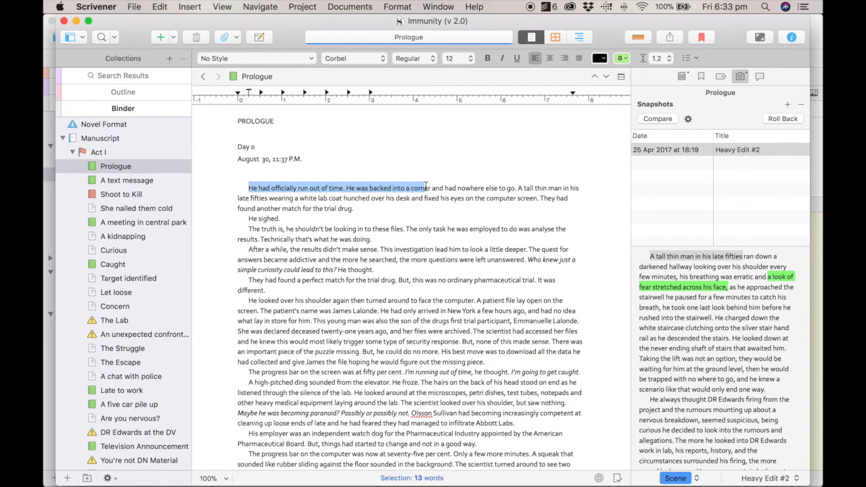
left_click(440, 139)
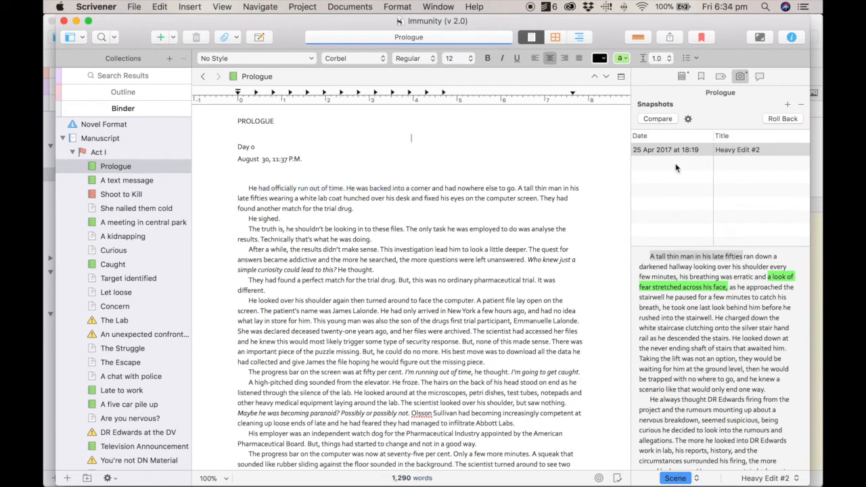
- Take a new snapshot of the Prologue titled "Post changes (Heavy Edit #2)" and view it alongside the older snapshot
left_click(788, 105)
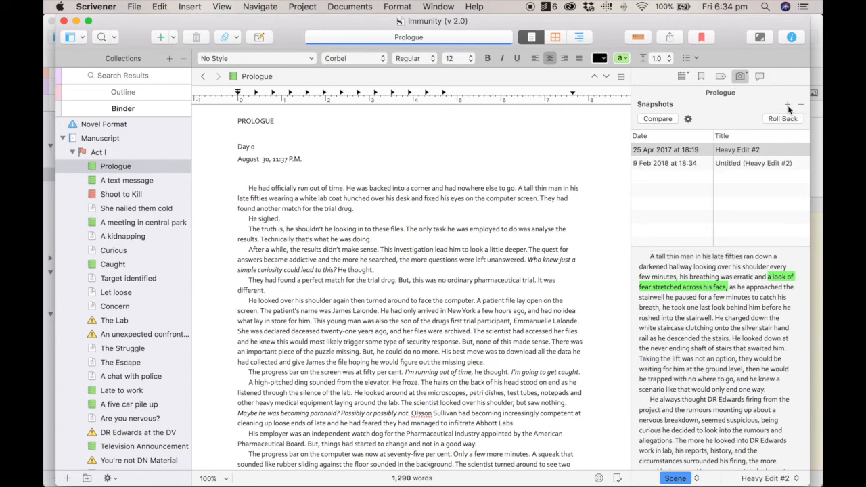
double_click(733, 163)
type("Post changes")
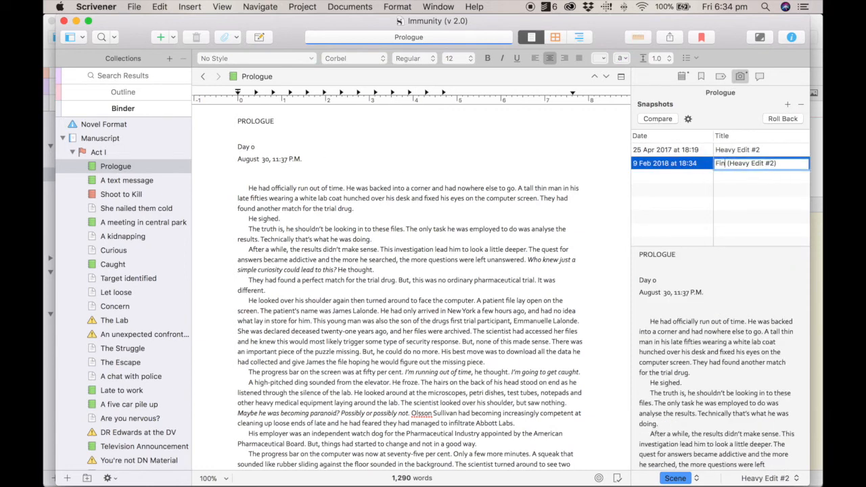
key("Return")
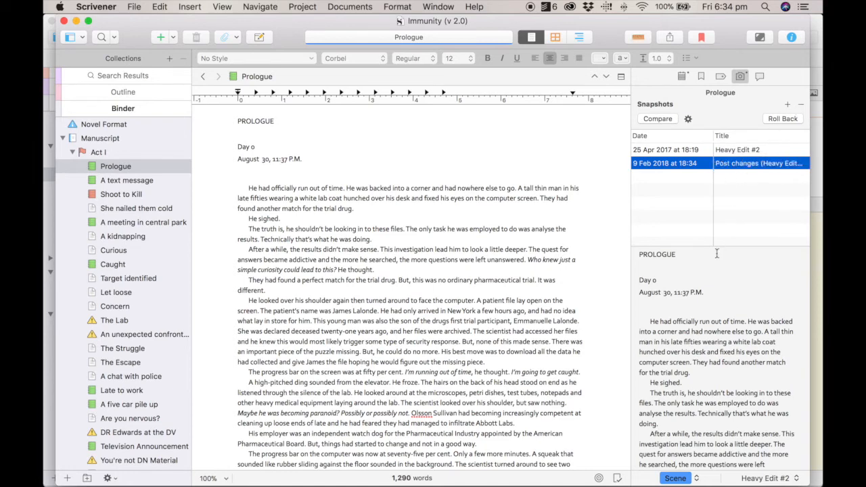
left_click(741, 150)
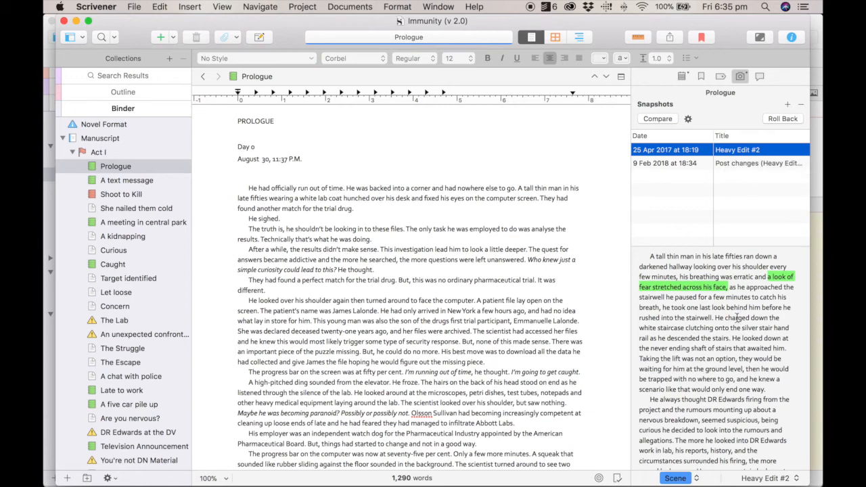
left_click(725, 166)
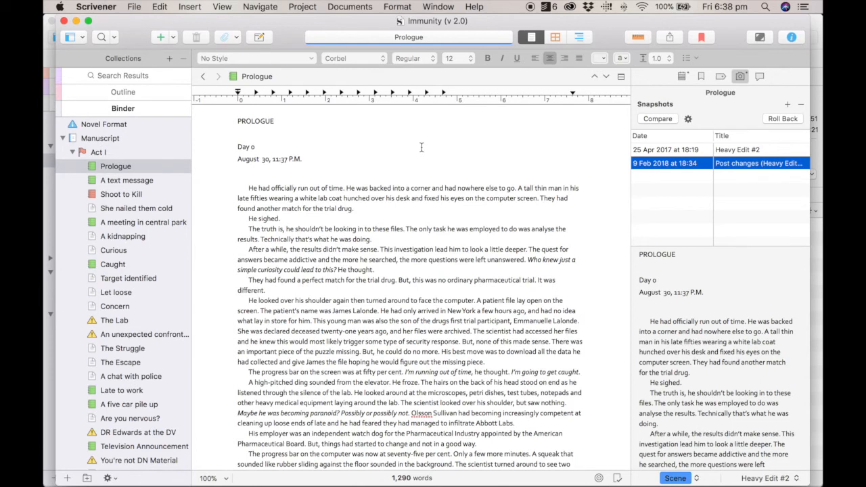
- Open the compile settings and look through the output file types, trying ePub 2 Ebook before returning to ePub 3 Ebook (.epub)
left_click(671, 35)
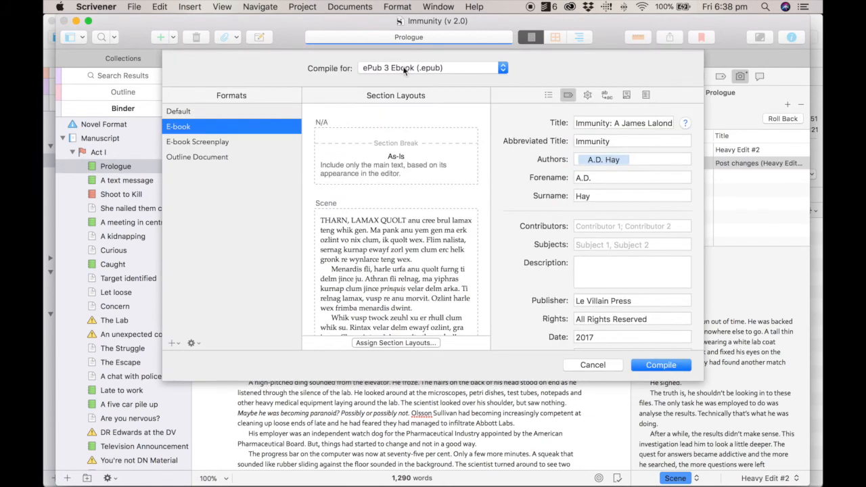
left_click(404, 68)
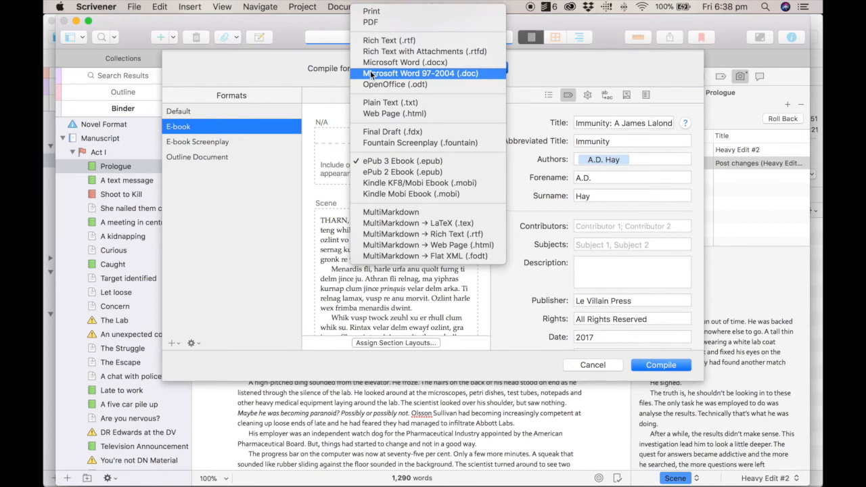
left_click(413, 171)
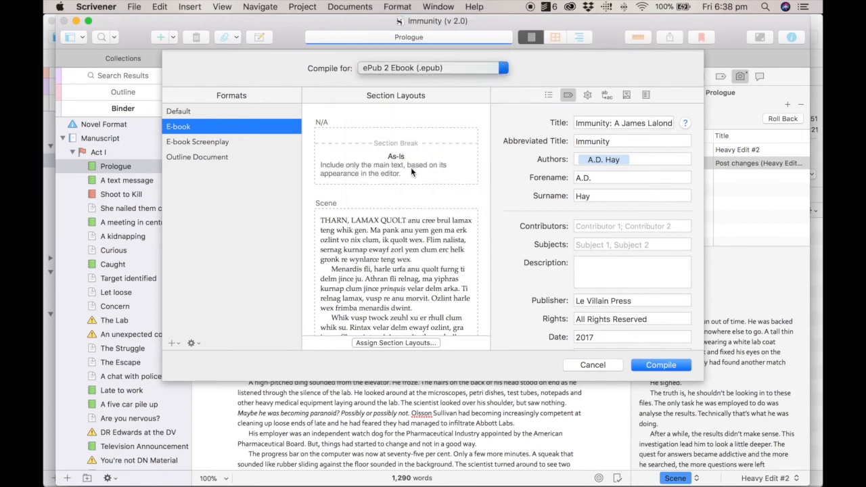
left_click(428, 66)
left_click(431, 57)
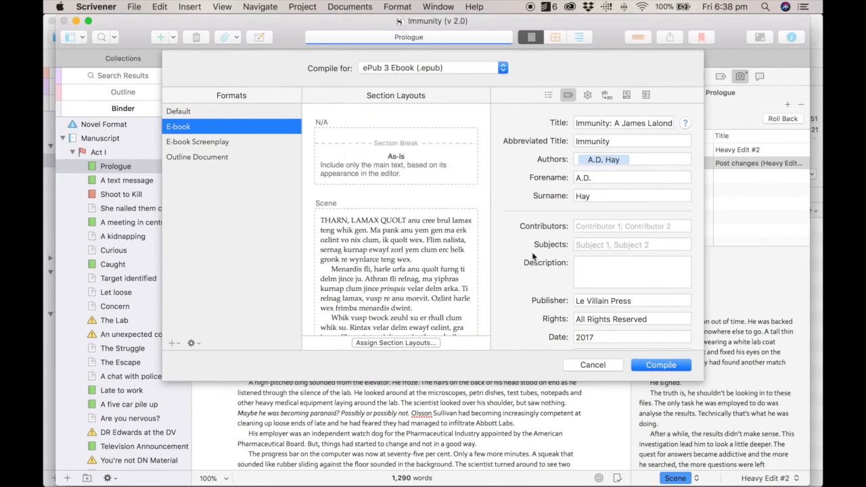
- Review the e-book's compile metadata, reading the full title, abbreviated title, publisher and rights
mouse_move(632, 226)
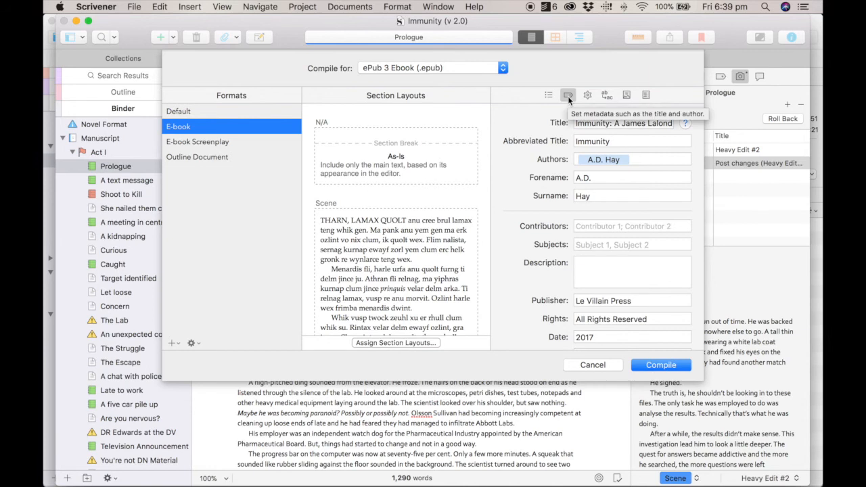
left_click(631, 124)
key("Right")
key("Right")
key("Right")
key("Right")
key("Right")
key("Right")
key("Right")
key("Right")
key("Right")
key("Right")
key("Right")
key("Right")
key("Right")
key("Right")
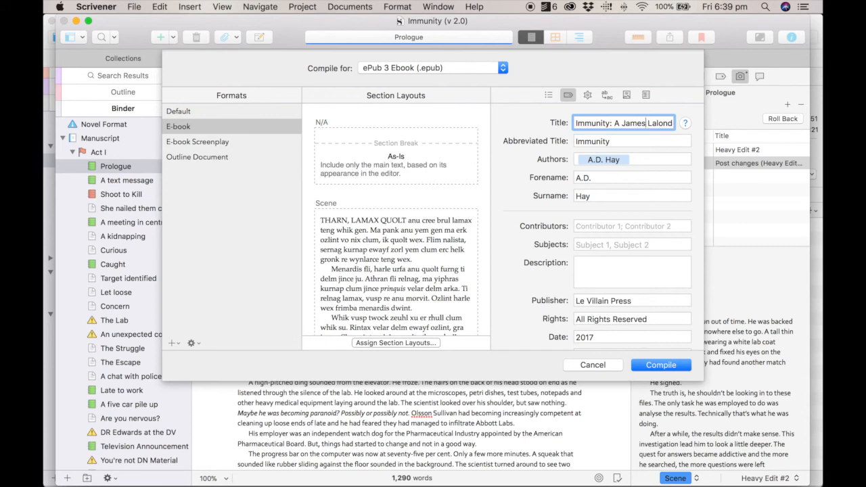
key("Right")
key("Right")
key("Right")
key("Right")
key("Right")
key("Right")
key("Right")
key("Right")
key("Right")
key("Right")
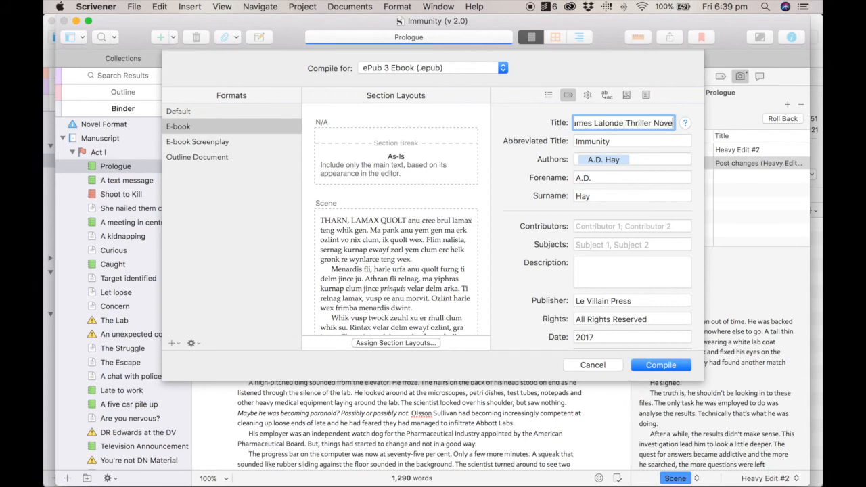
left_click(616, 142)
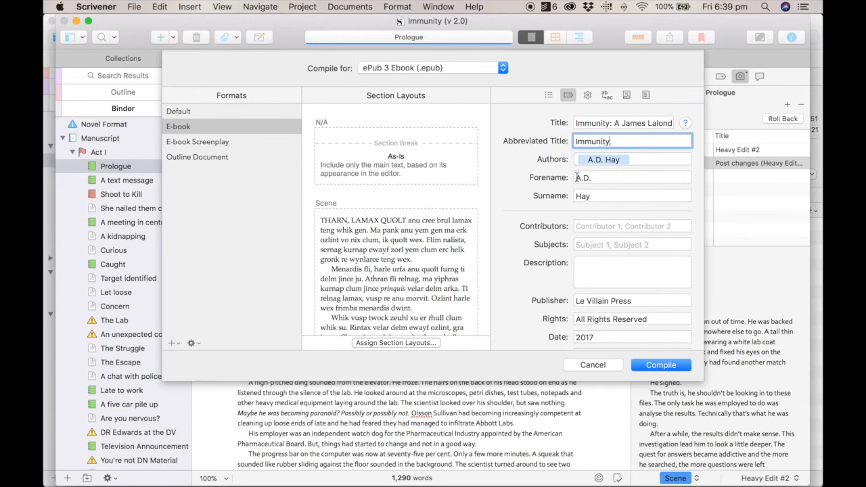
left_click(648, 300)
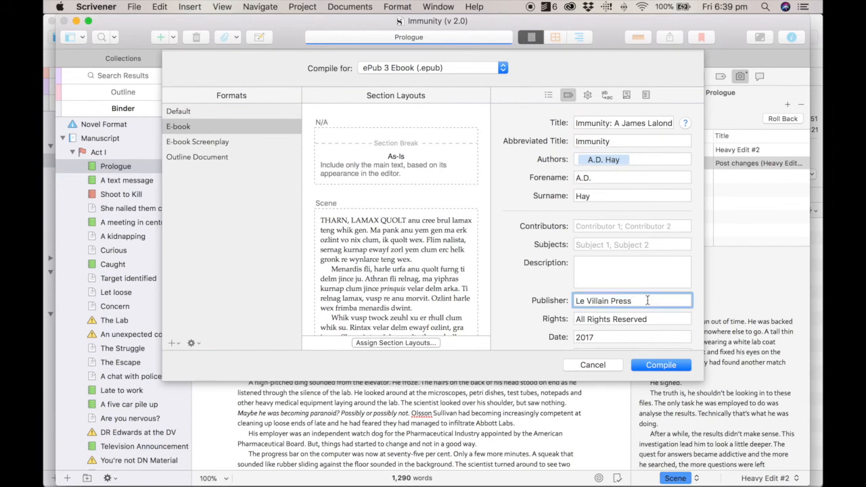
left_click(647, 319)
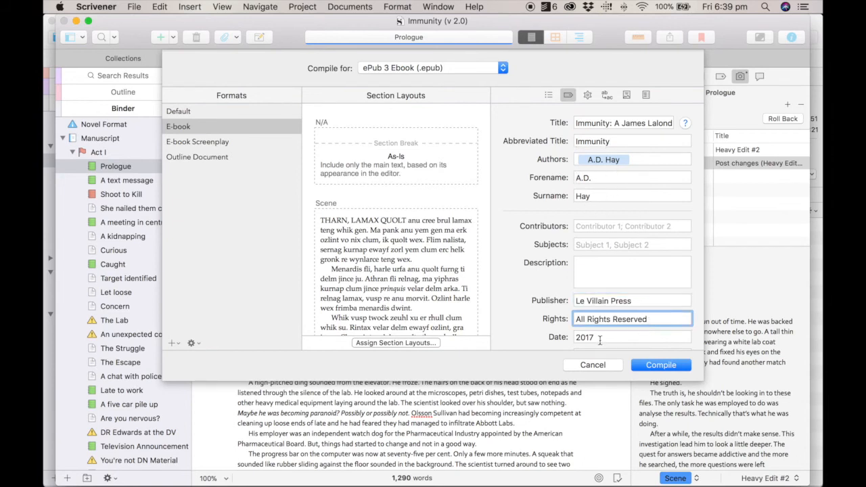
- Set the e-book's metadata date to 2014 and save the compile settings without compiling
left_click(602, 338)
key("BackSpace")
type("8")
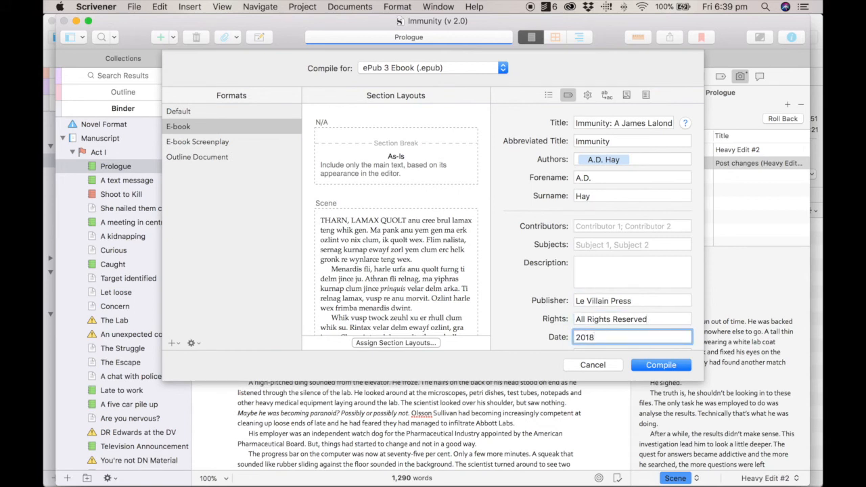
key("BackSpace")
key("BackSpace")
type("14")
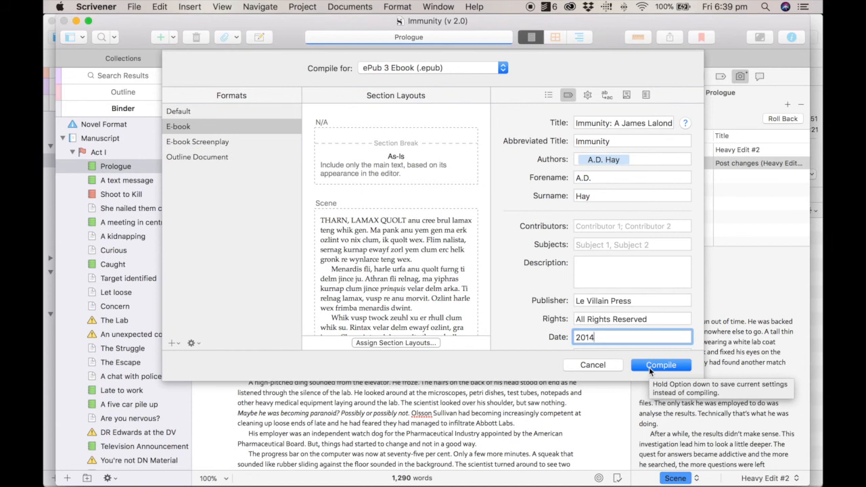
key("alt")
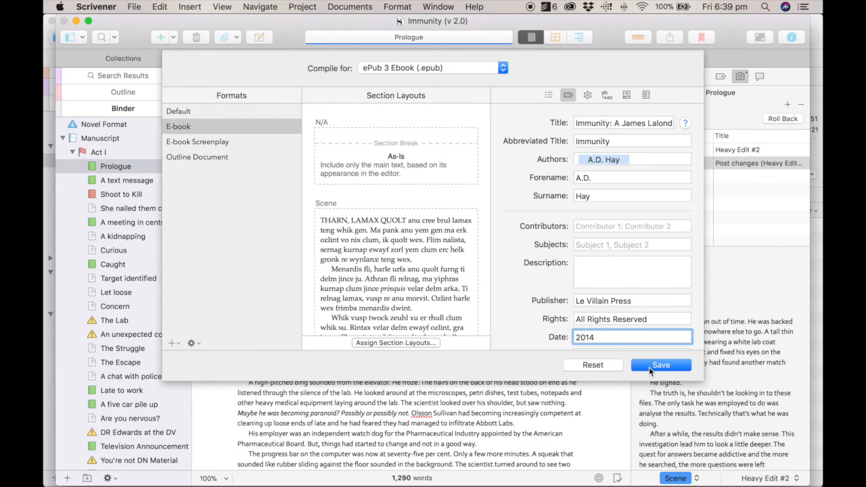
left_click(660, 368)
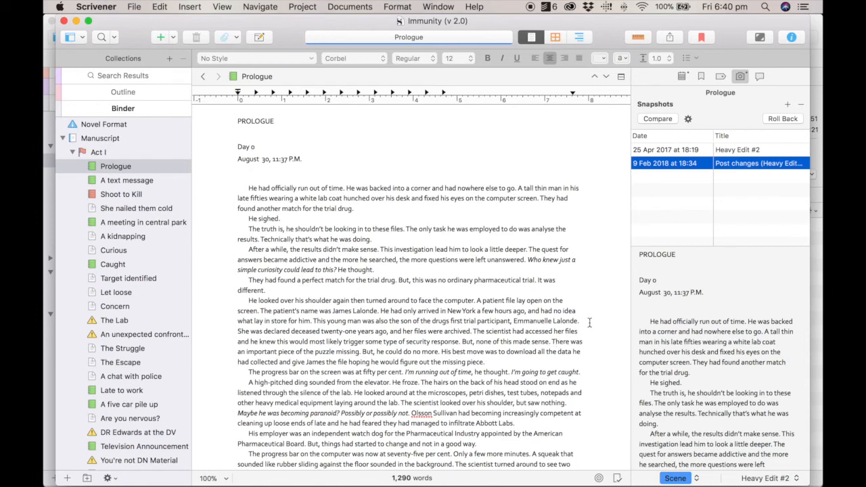
- Reopen the compile settings to check the saved metadata, and close them without compiling
scroll(640, 314, "down", 1)
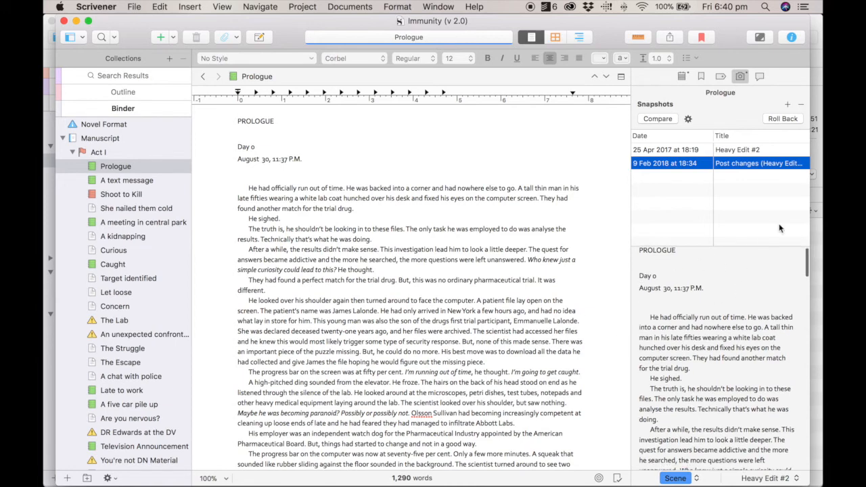
left_click(668, 38)
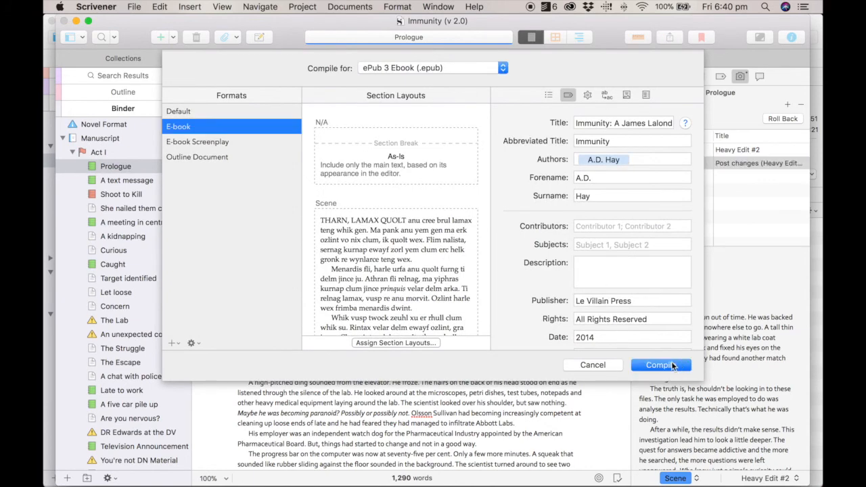
left_click(586, 366)
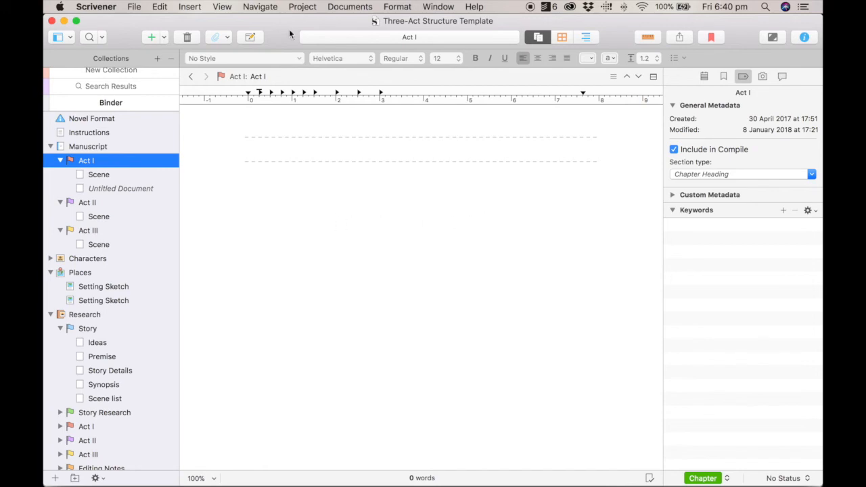
- Show the project targets for the three-act template and bring up the manuscript's word-count target for editing
left_click(312, 10)
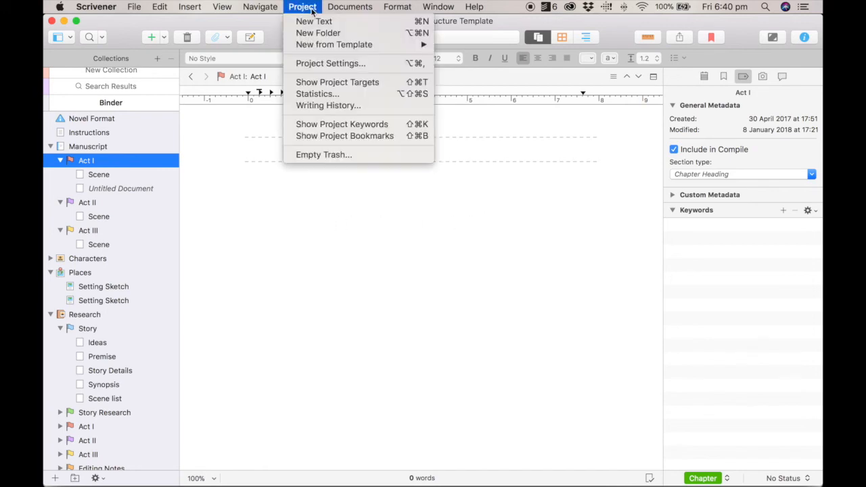
mouse_move(314, 45)
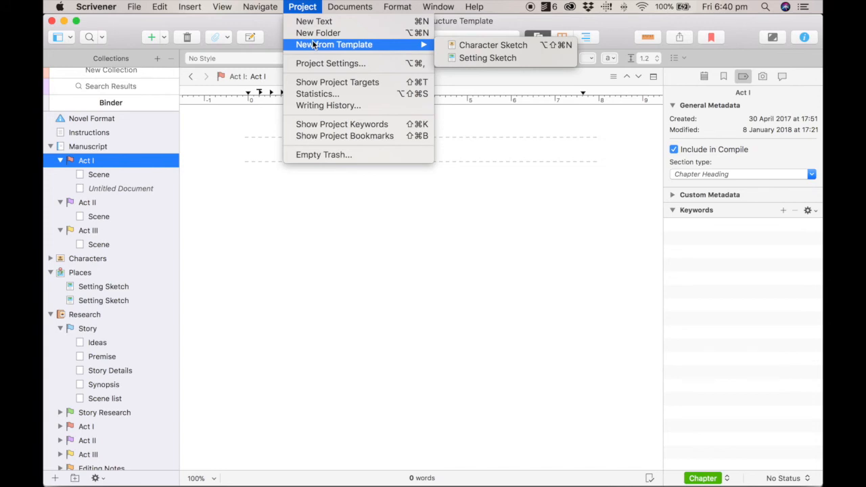
left_click(323, 82)
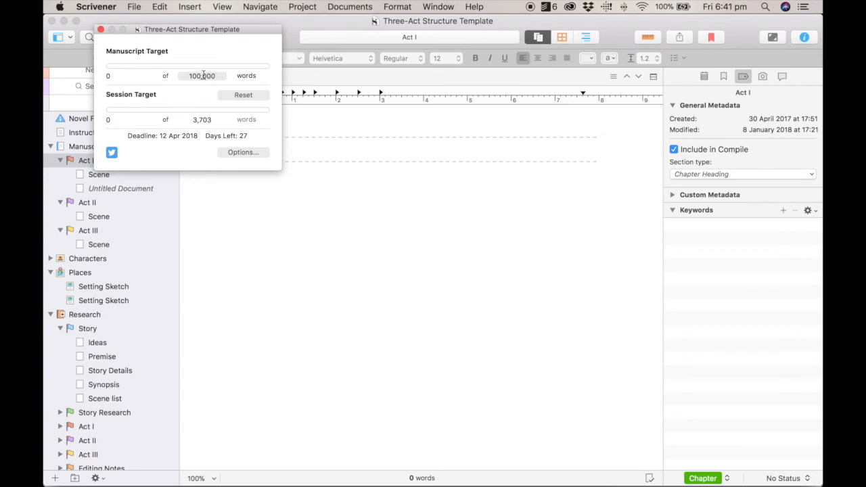
left_click(215, 76)
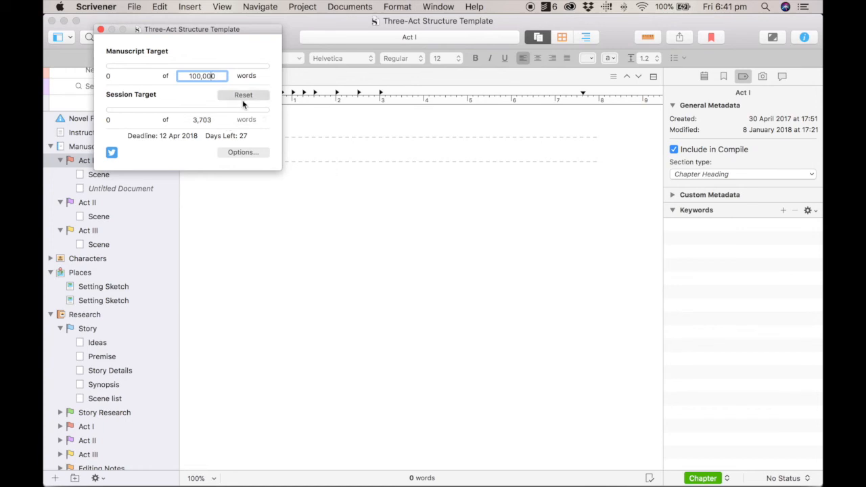
- Review the draft and session target options, toggling automatic calculation from the draft deadline off and back on, and close the options
left_click(243, 151)
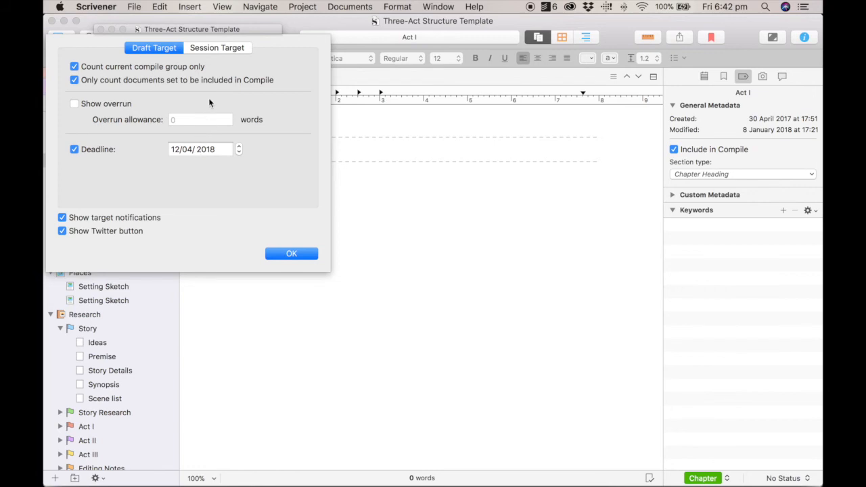
left_click(219, 47)
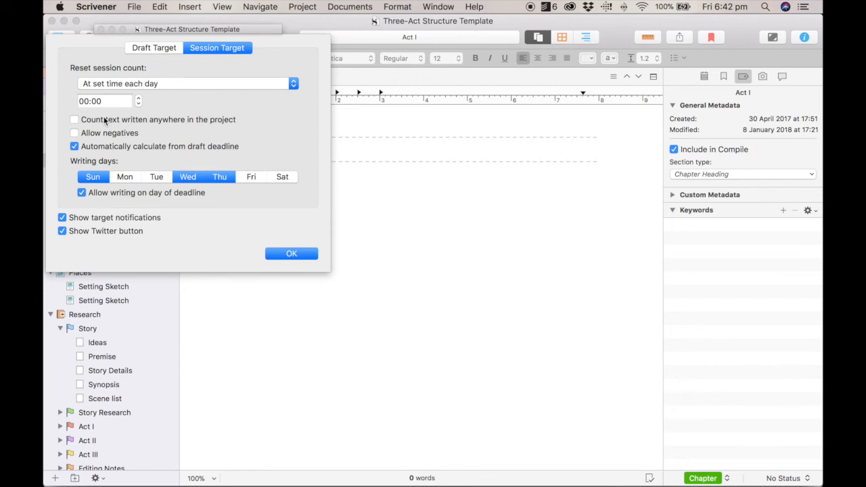
left_click(74, 146)
left_click(74, 147)
left_click(285, 253)
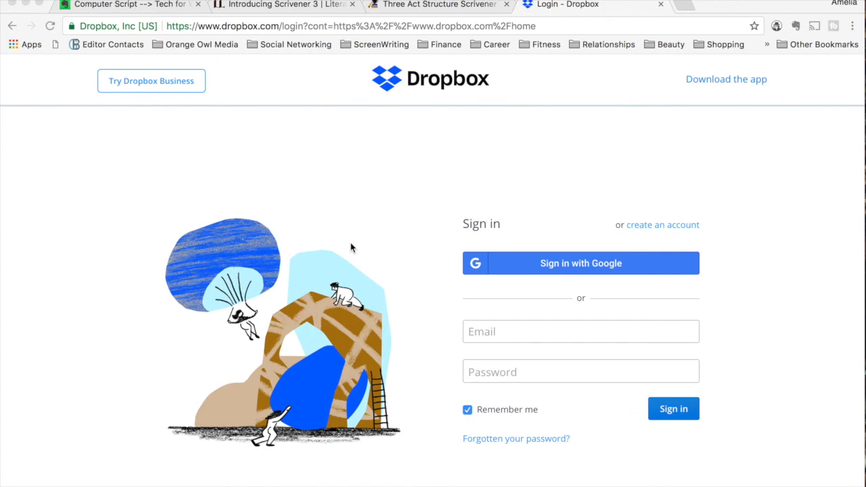
- In the browser, view the Scrivener product page's macOS, Windows and iOS purchase options, and go to the Dropbox sign-in page
left_click(286, 6)
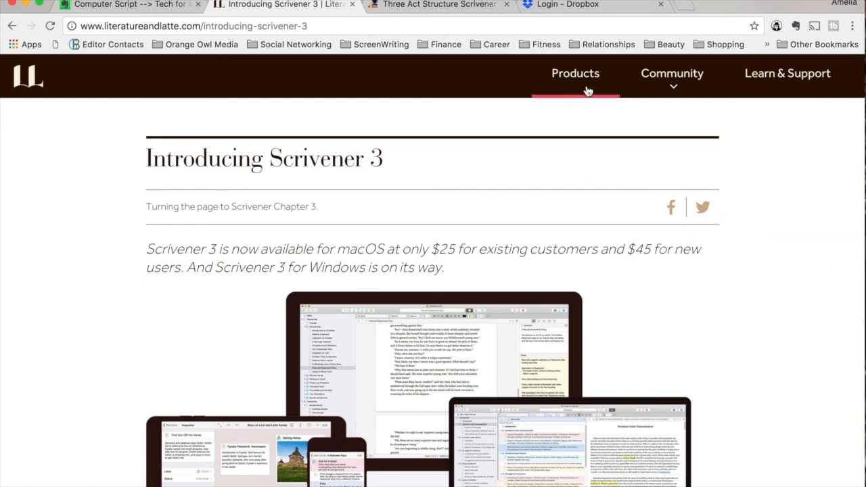
left_click(588, 92)
scroll(786, 300, "down", 20)
scroll(786, 302, "up", 5)
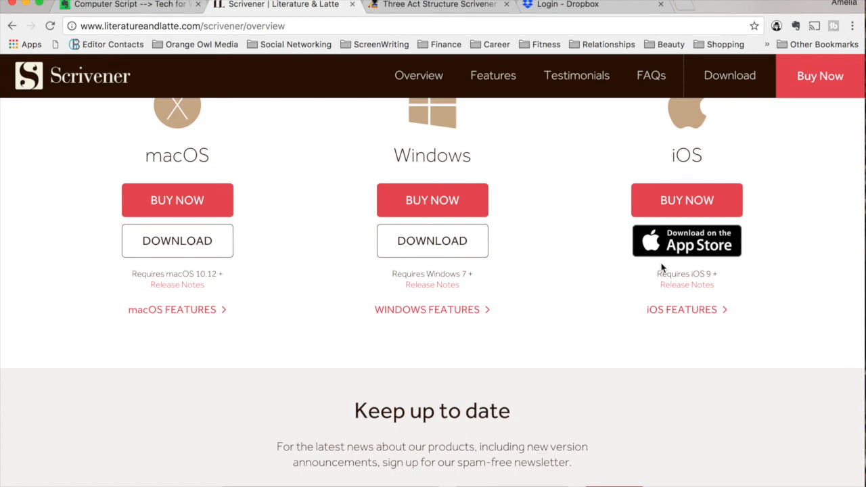
left_click(568, 6)
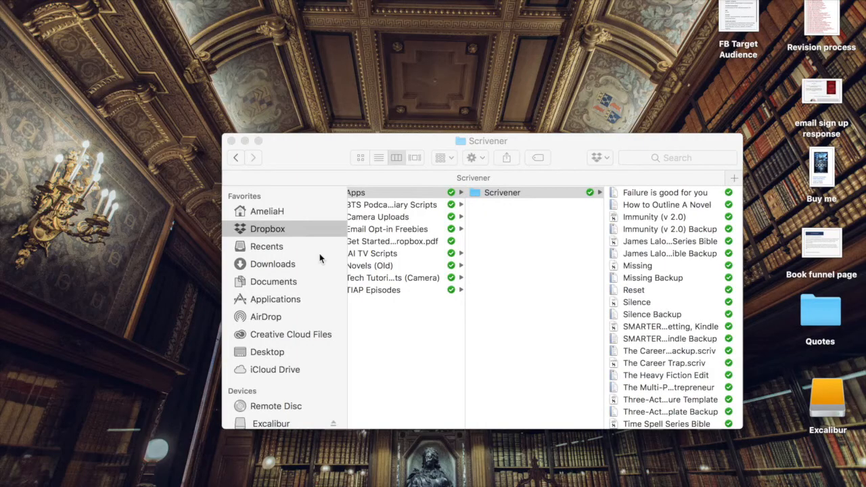
- Check the Apps > Scrivener folder of Dropbox in Finder, and switch to Scrivener to save the open three-act template project
left_click(278, 230)
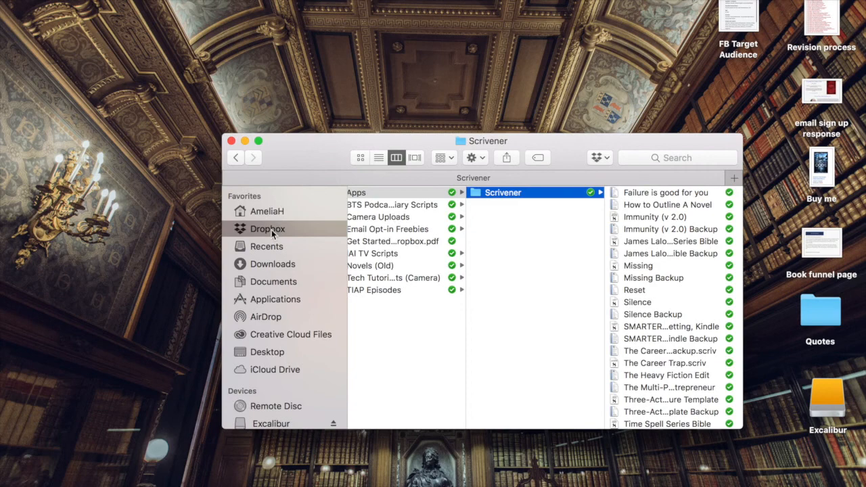
scroll(420, 256, "left", 3)
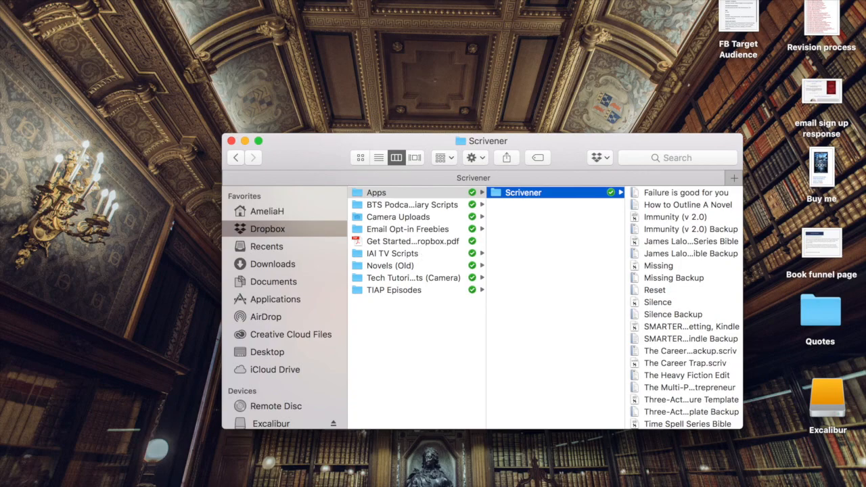
left_click(175, 482)
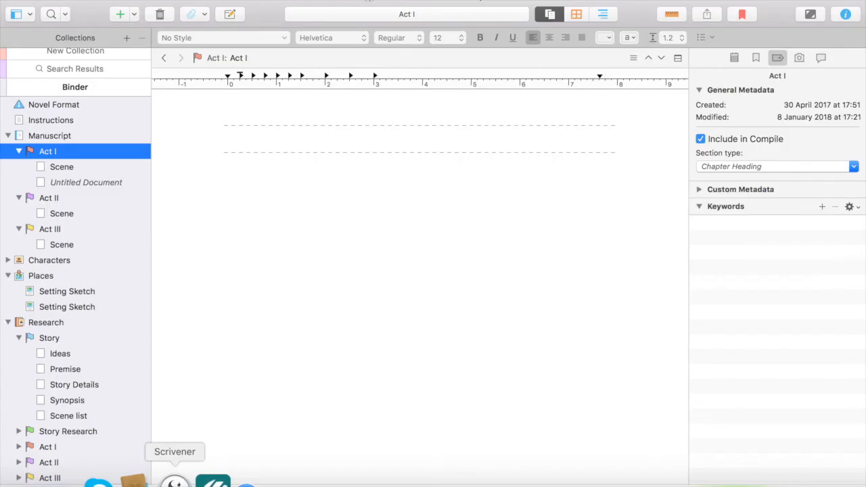
key("super+s")
key("super+s")
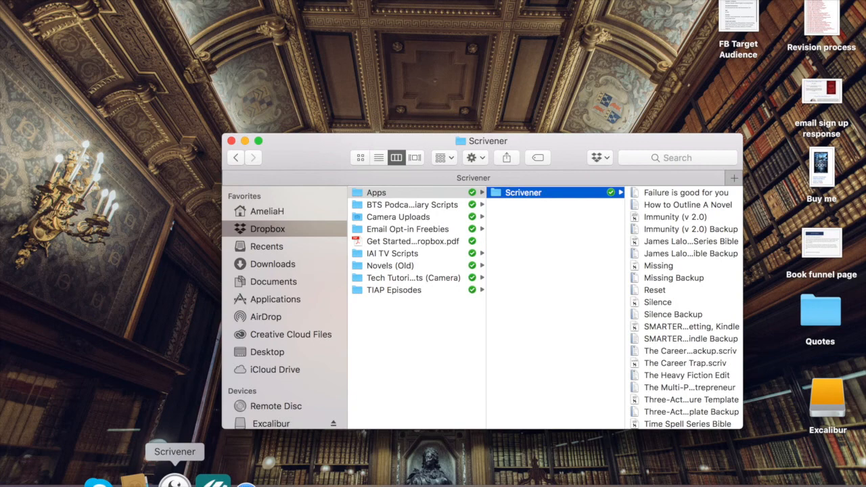
- In Finder, examine the Downloads folder alongside Dropbox's Scrivener folder, looking through the projects stored in each
left_click(271, 265)
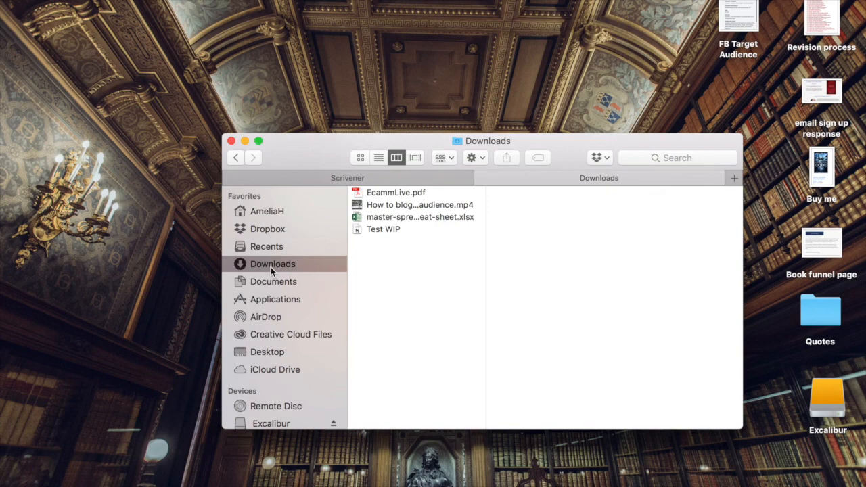
left_click(364, 180)
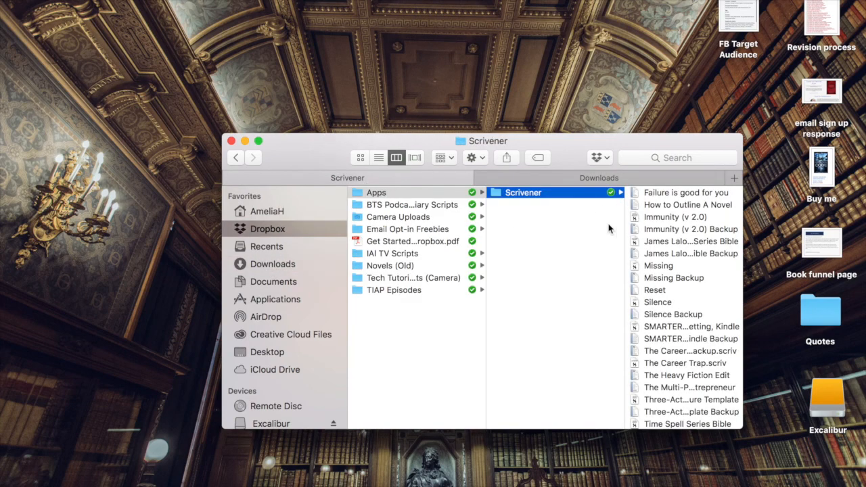
scroll(609, 228, "right", 3)
scroll(683, 328, "down", 2)
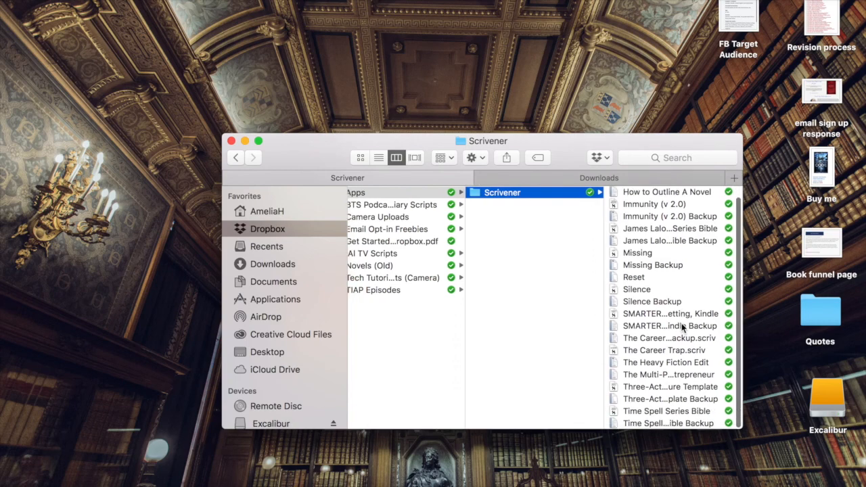
scroll(682, 339, "up", 2)
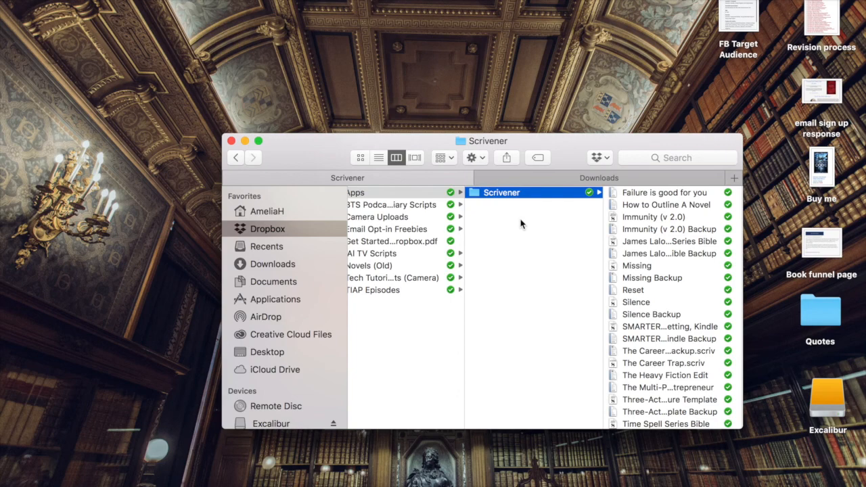
left_click(610, 175)
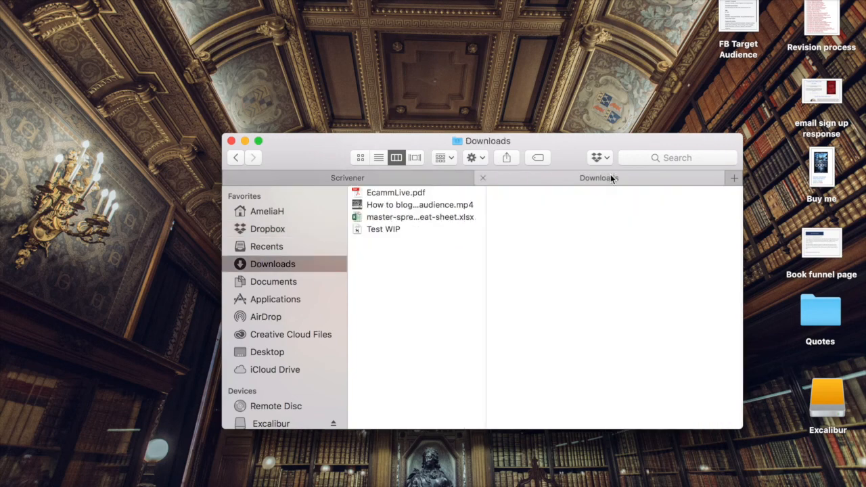
left_click(371, 179)
scroll(503, 249, "left", 2)
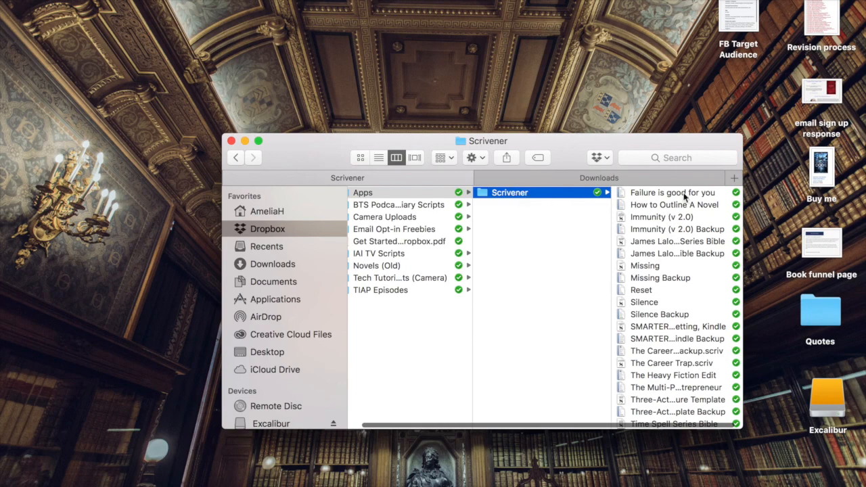
left_click(604, 176)
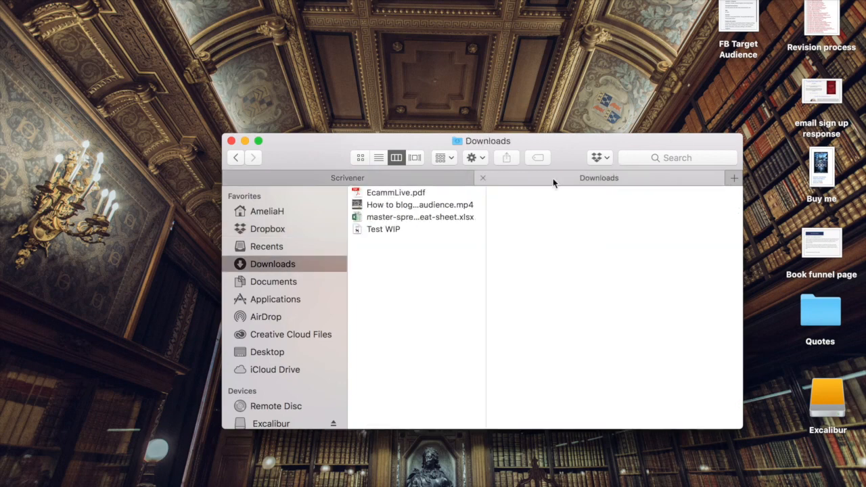
- Move the Test WIP project from Downloads into Dropbox's Scrivener folder and show that folder
left_click(363, 230)
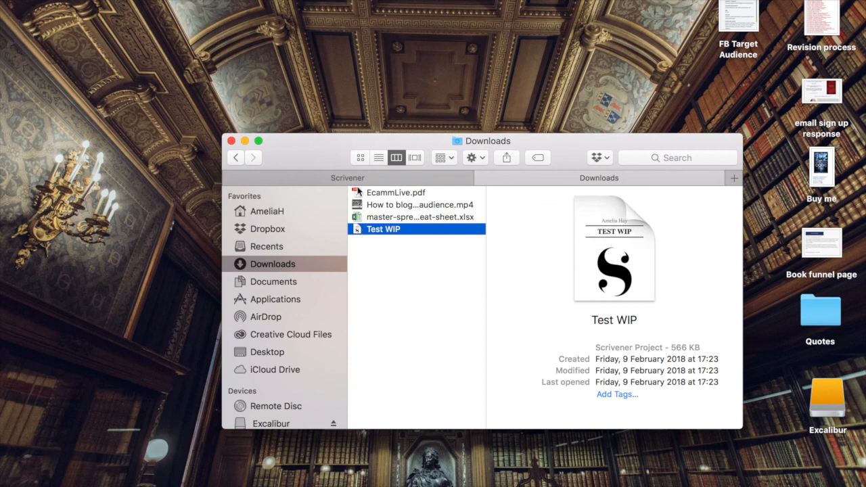
left_click_drag(372, 230, 356, 181)
mouse_move(355, 188)
left_mouse_down()
mouse_move(379, 235)
mouse_move(348, 187)
mouse_move(365, 177)
left_mouse_up()
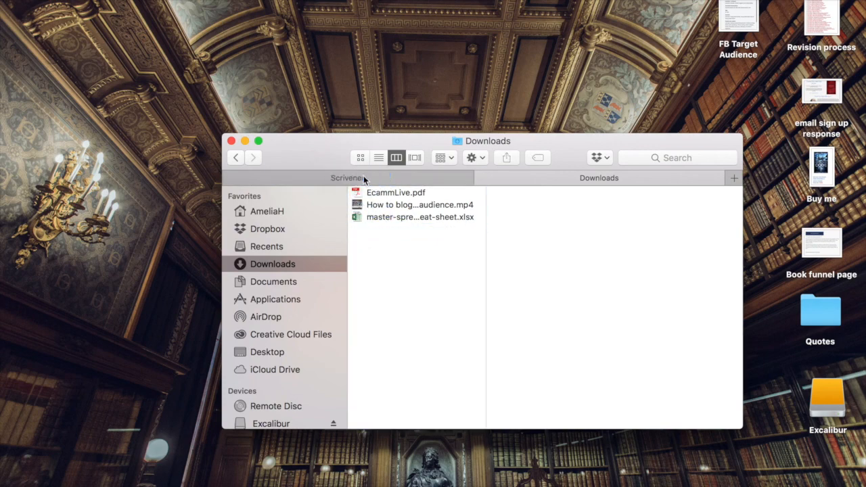
left_click(364, 177)
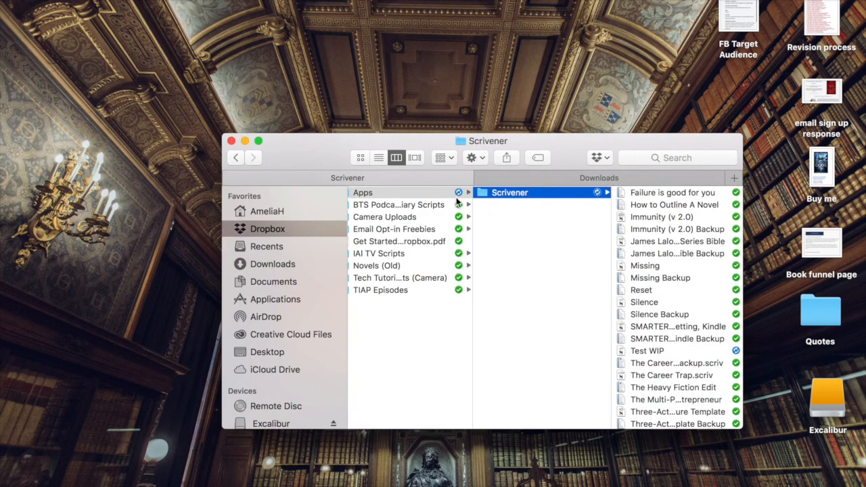
- Open the Test WIP project from Dropbox's Scrivener folder in Scrivener, and quit the application after viewing it
scroll(649, 308, "down", 2)
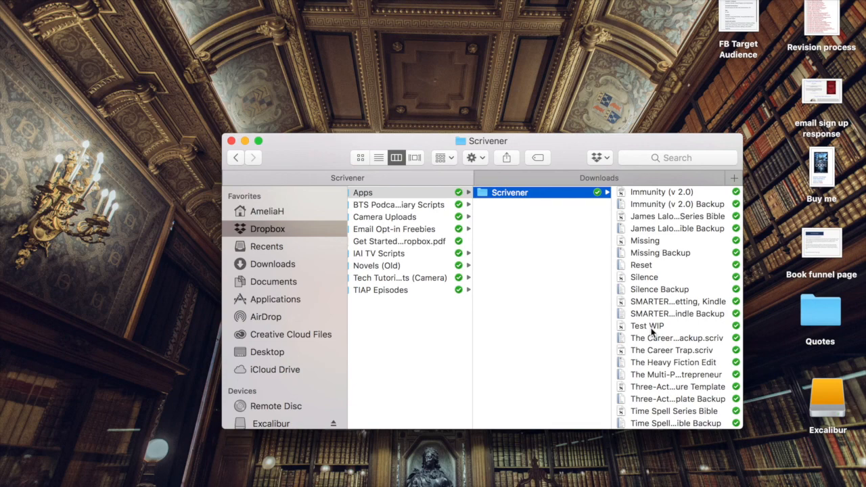
left_click(649, 328)
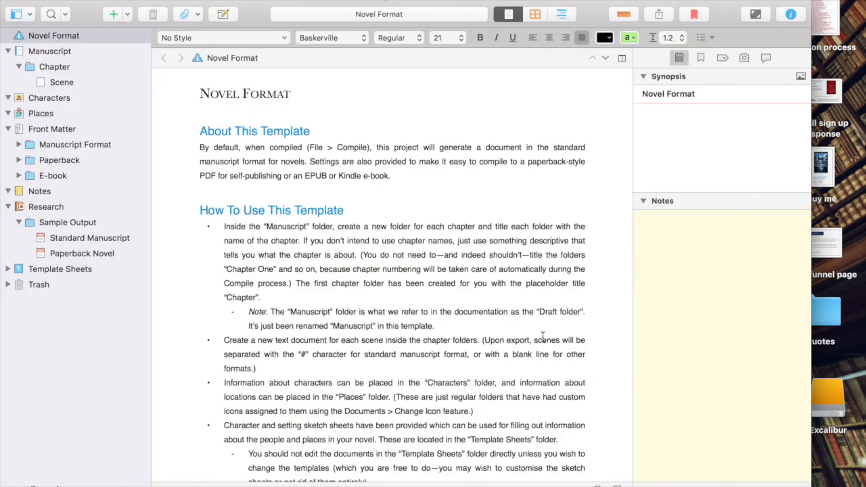
key("super+q")
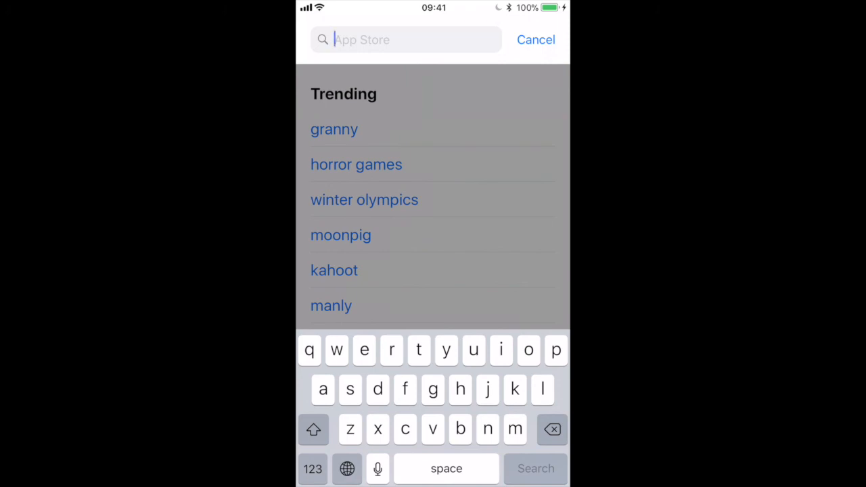
- Search the iPhone's App Store for dropbox, view the matching apps, and return to the home screen
type("drop")
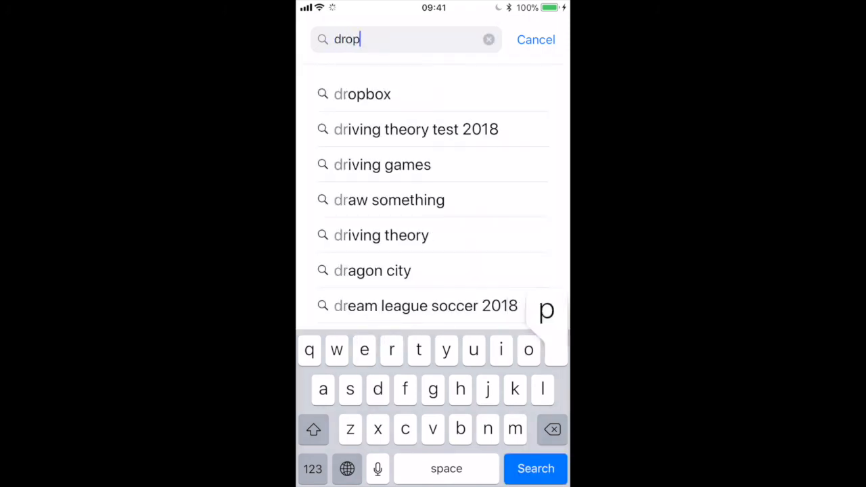
left_click(362, 94)
scroll(433, 258, "down", 2)
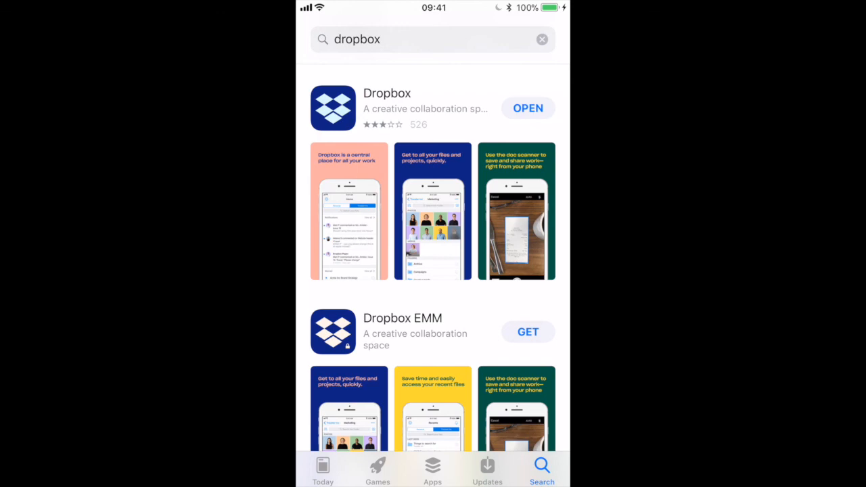
key("Home")
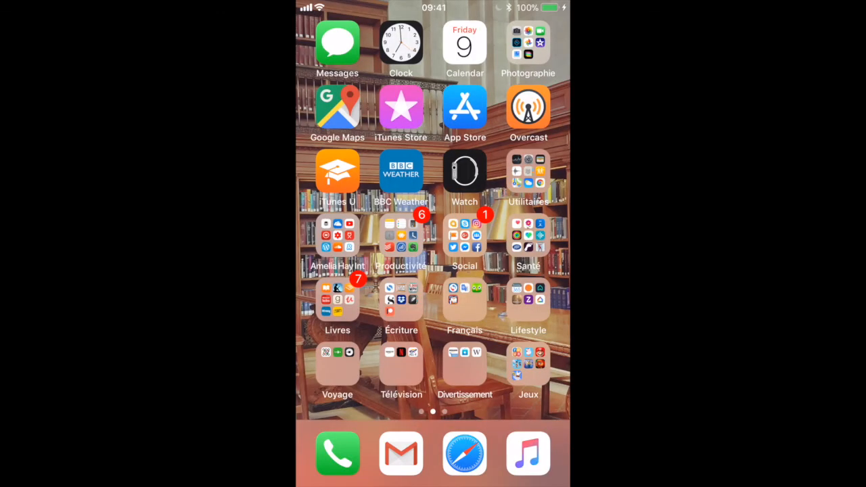
- Open Scrivener from the iPhone's Écriture folder and sync the Dropbox project changes immediately
left_click(402, 301)
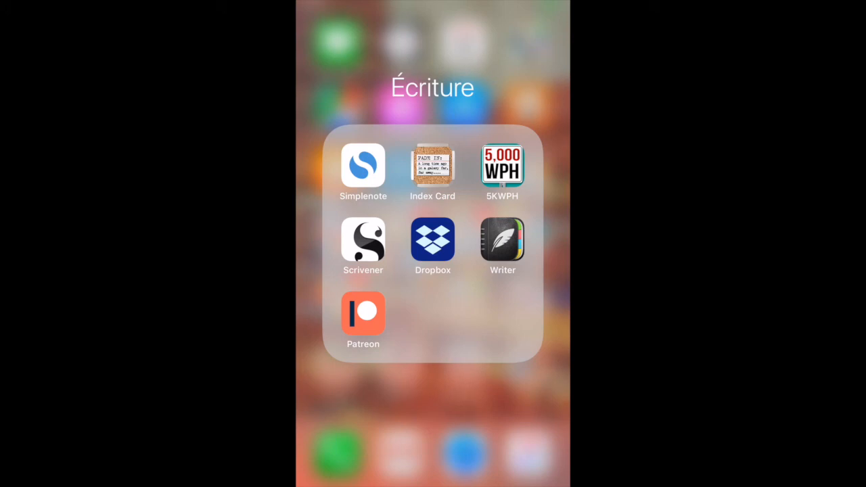
left_click(433, 240)
left_click(363, 240)
key("Home")
left_click(364, 240)
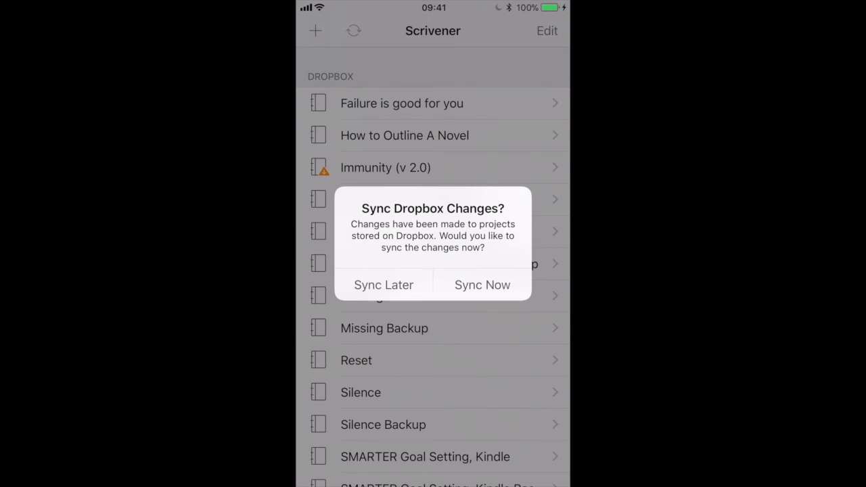
left_click(483, 285)
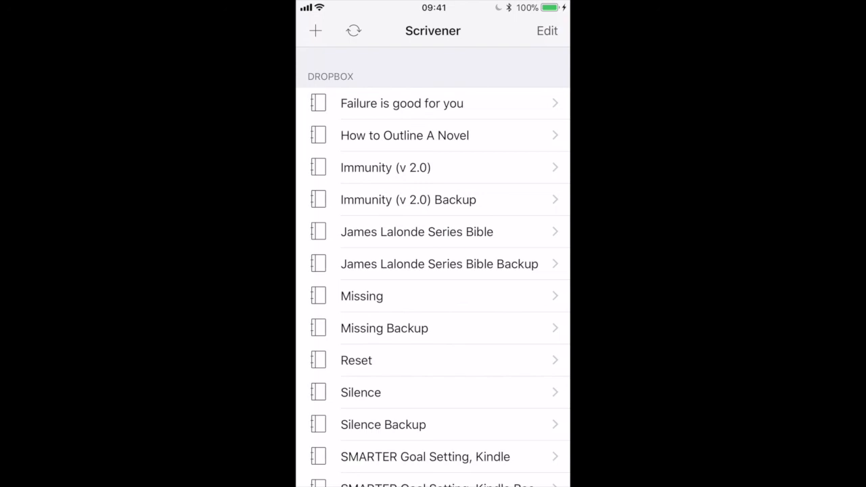
- Open the Three-Act Structure Template project on the iPhone and view its Project Notes and Research folders
scroll(434, 266, "down", 10)
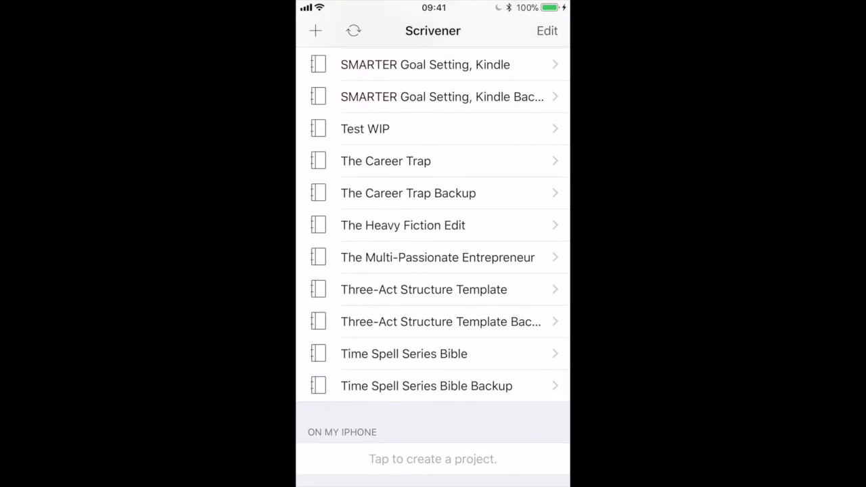
left_click(423, 289)
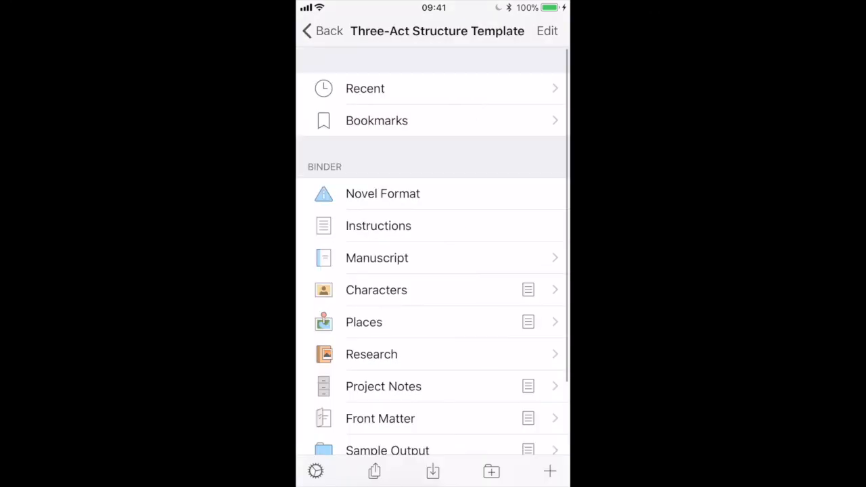
scroll(433, 250, "down", 3)
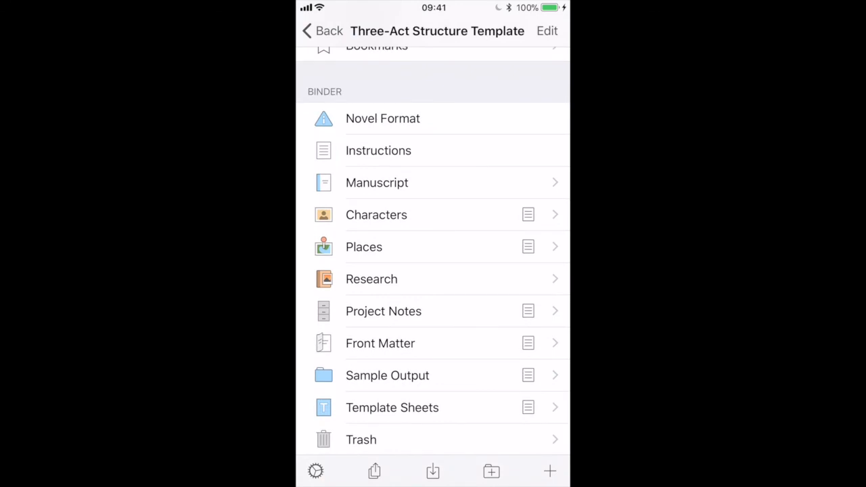
left_click(419, 283)
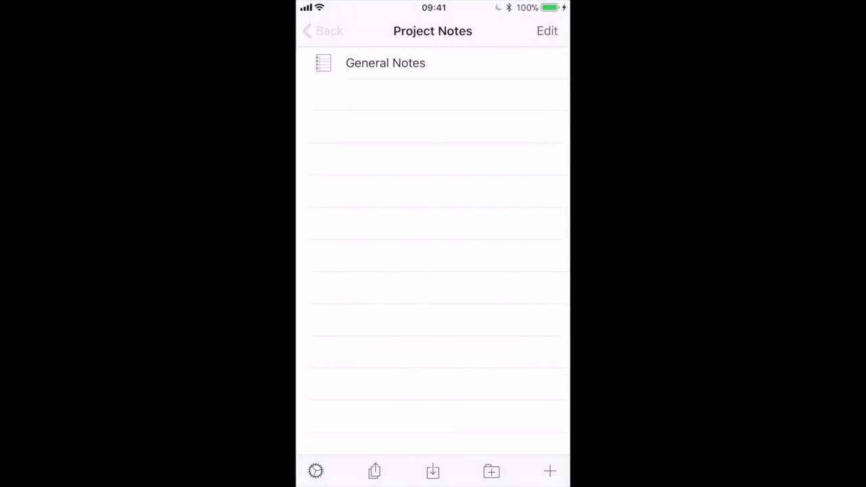
left_click(322, 31)
scroll(433, 251, "up", 2)
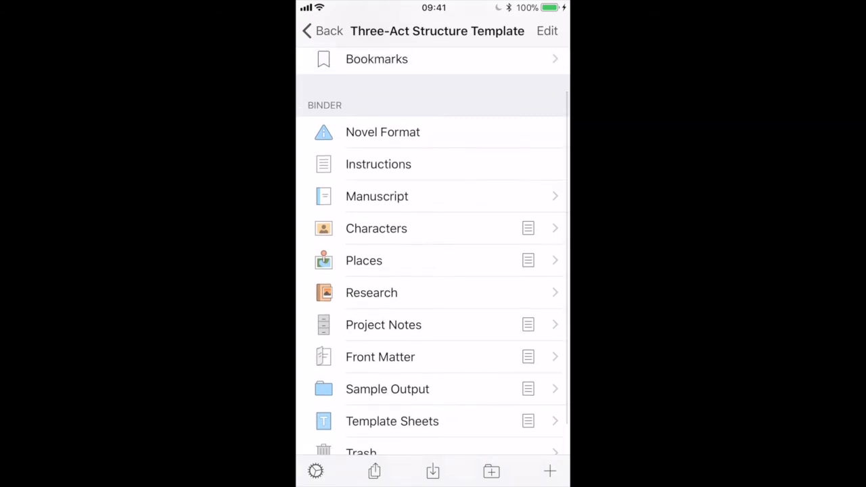
left_click(406, 293)
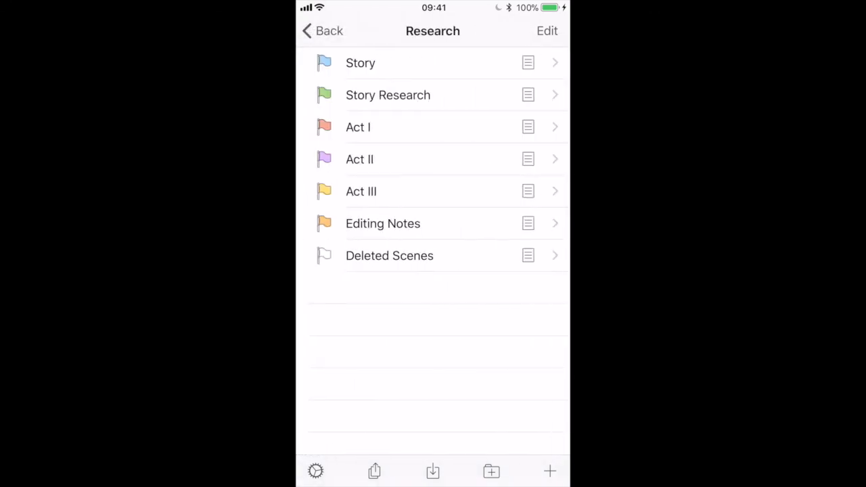